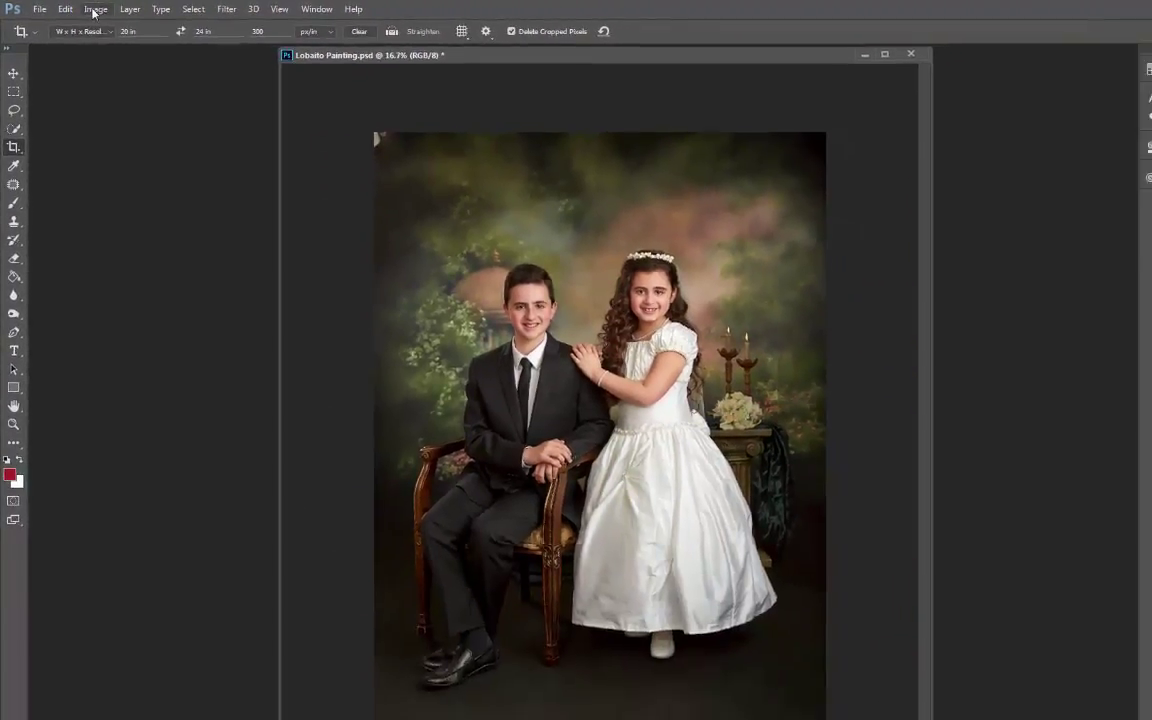
Step: Set the image width to 20 inches without resampling, and enable resampling with Preserve Details (enlargement)
click(137, 16)
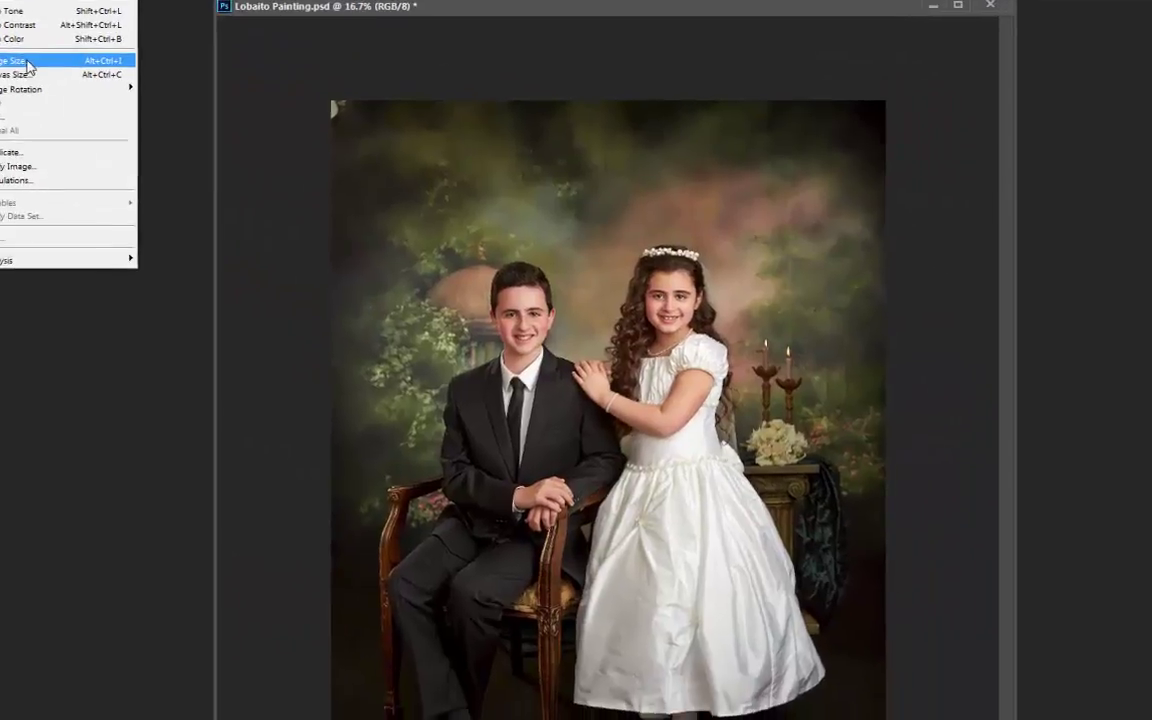
click(28, 62)
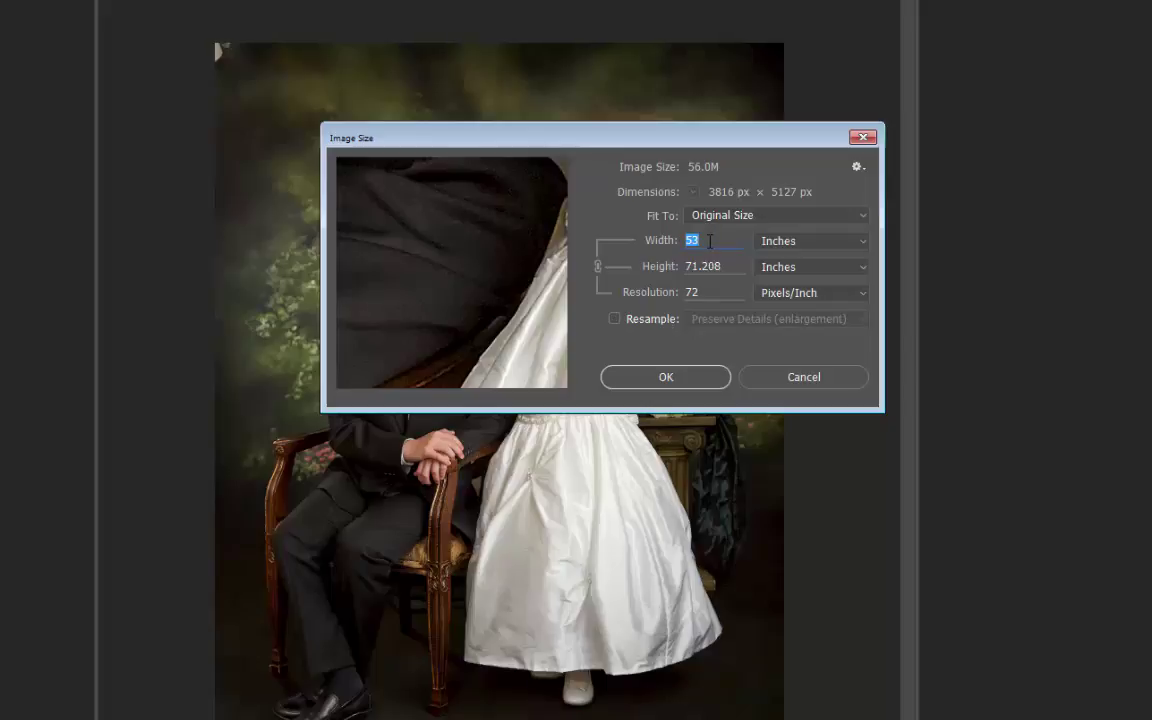
text(20)
click(613, 321)
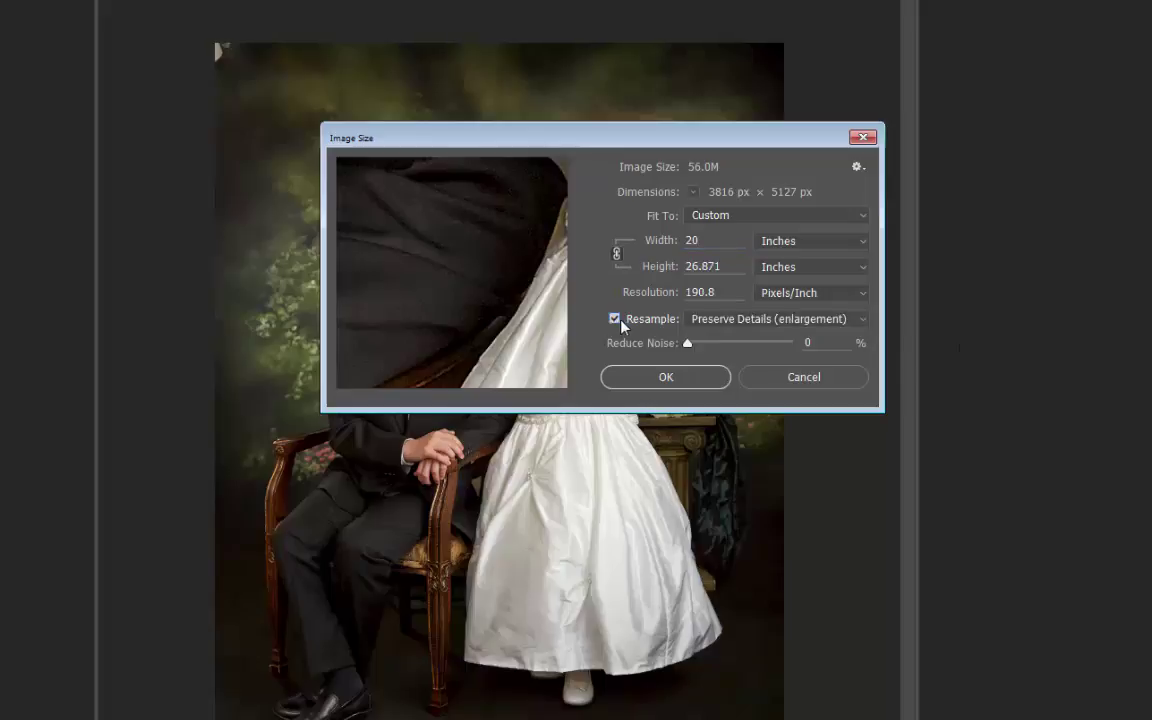
click(862, 320)
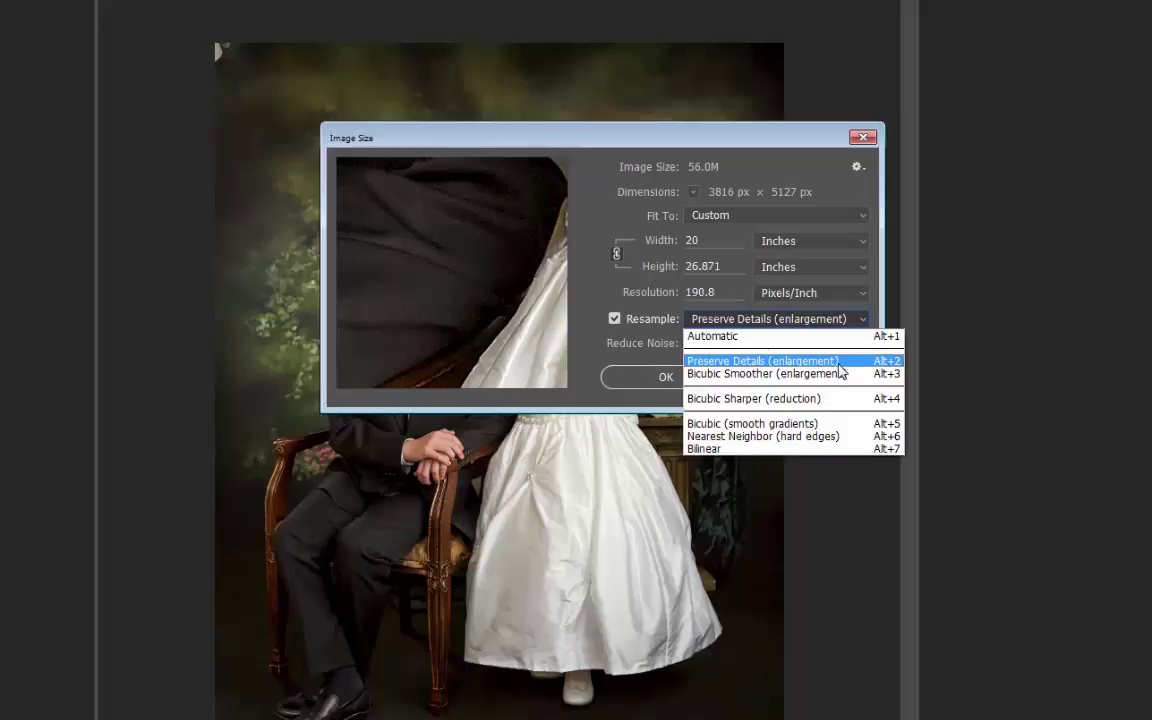
click(839, 365)
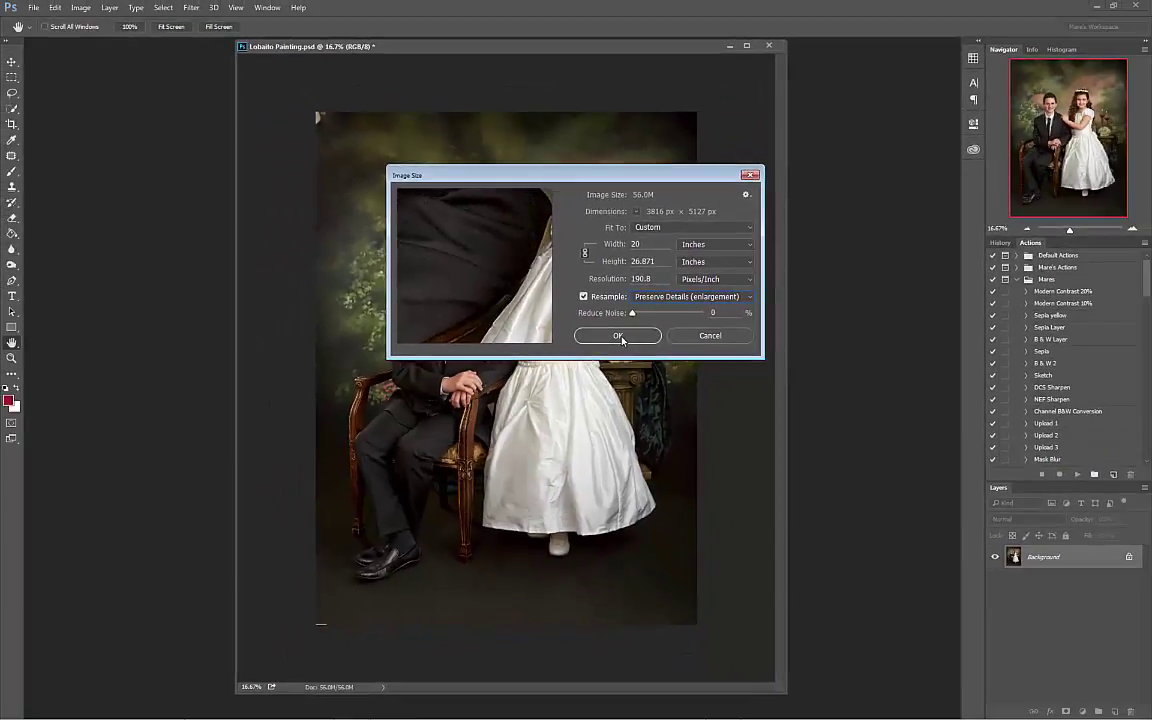
click(619, 336)
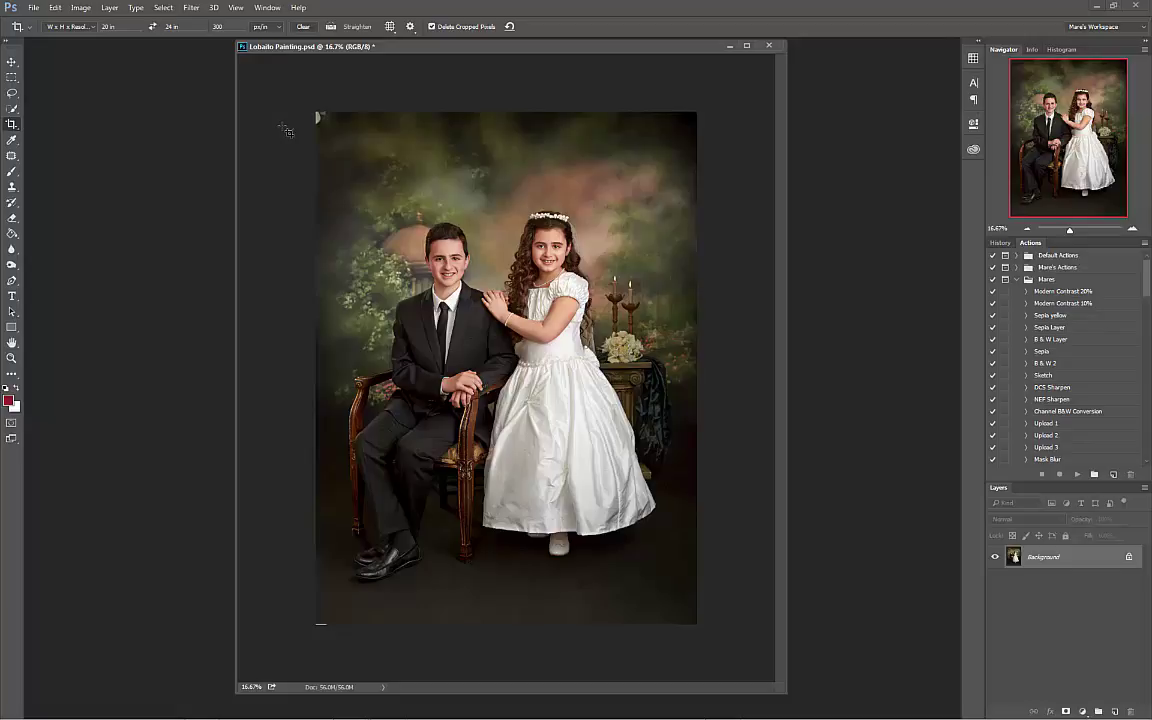
Step: Crop the portrait to 20 x 24 in at 300 px/in, extending the frame past the photo's left edge to keep space around the children
drag(285, 128, 704, 679)
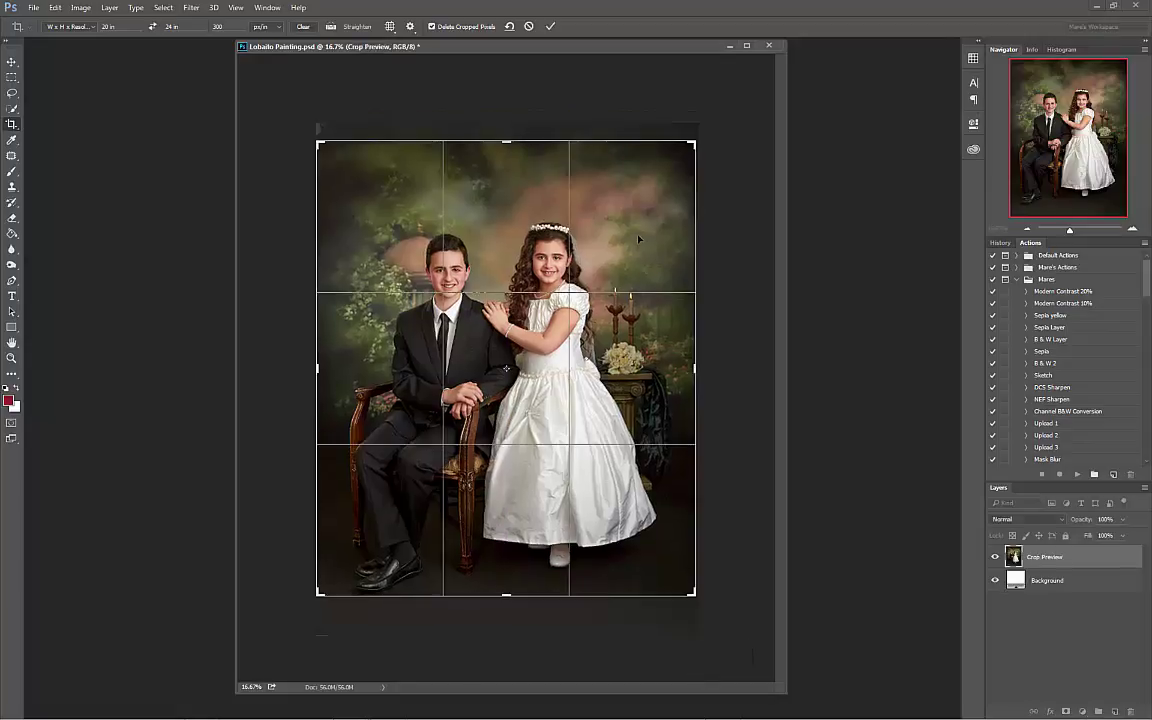
drag(637, 251, 636, 237)
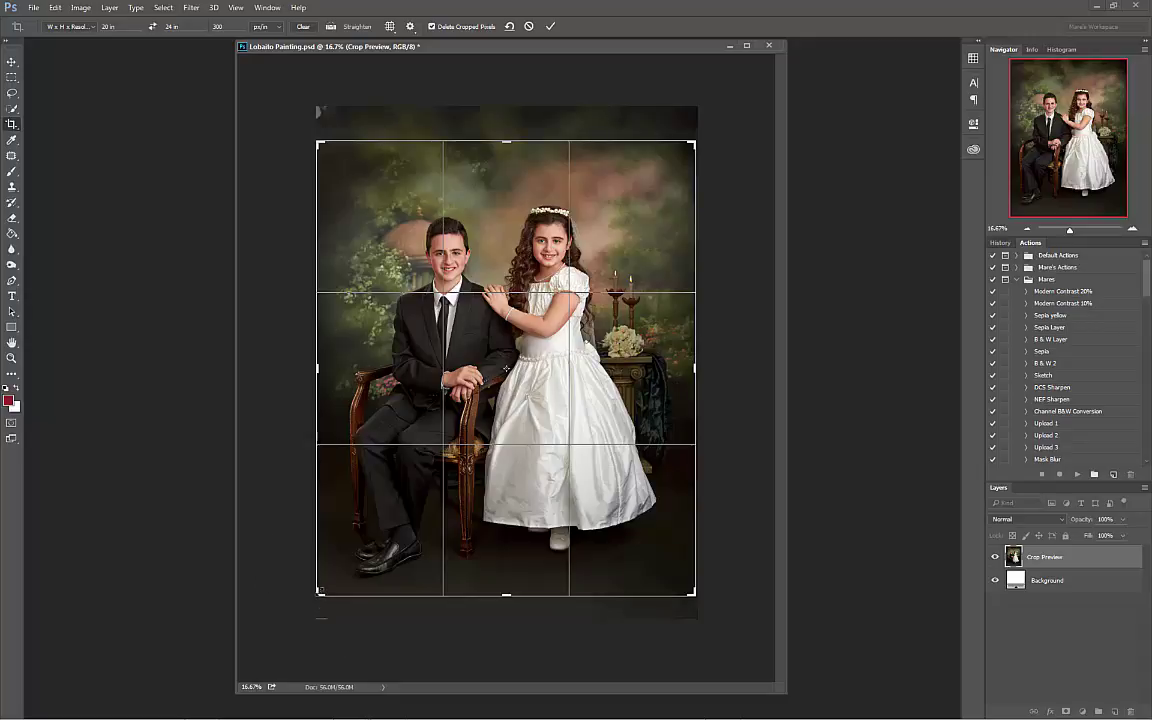
drag(318, 594, 302, 598)
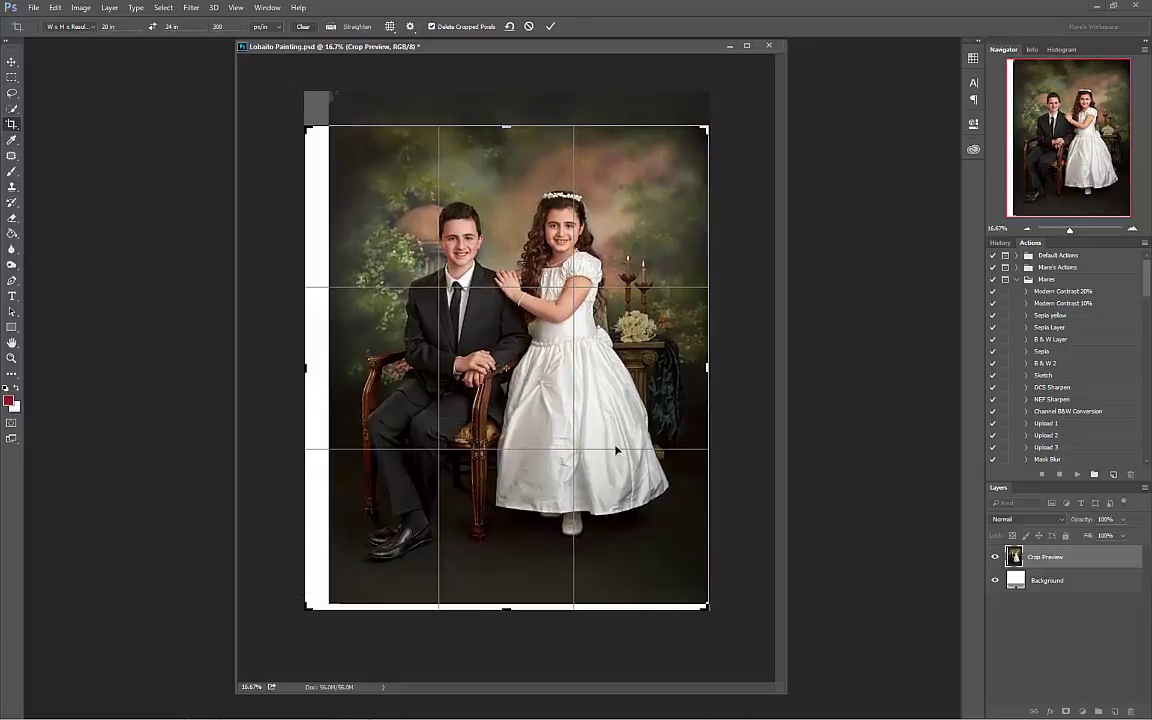
drag(576, 406, 574, 440)
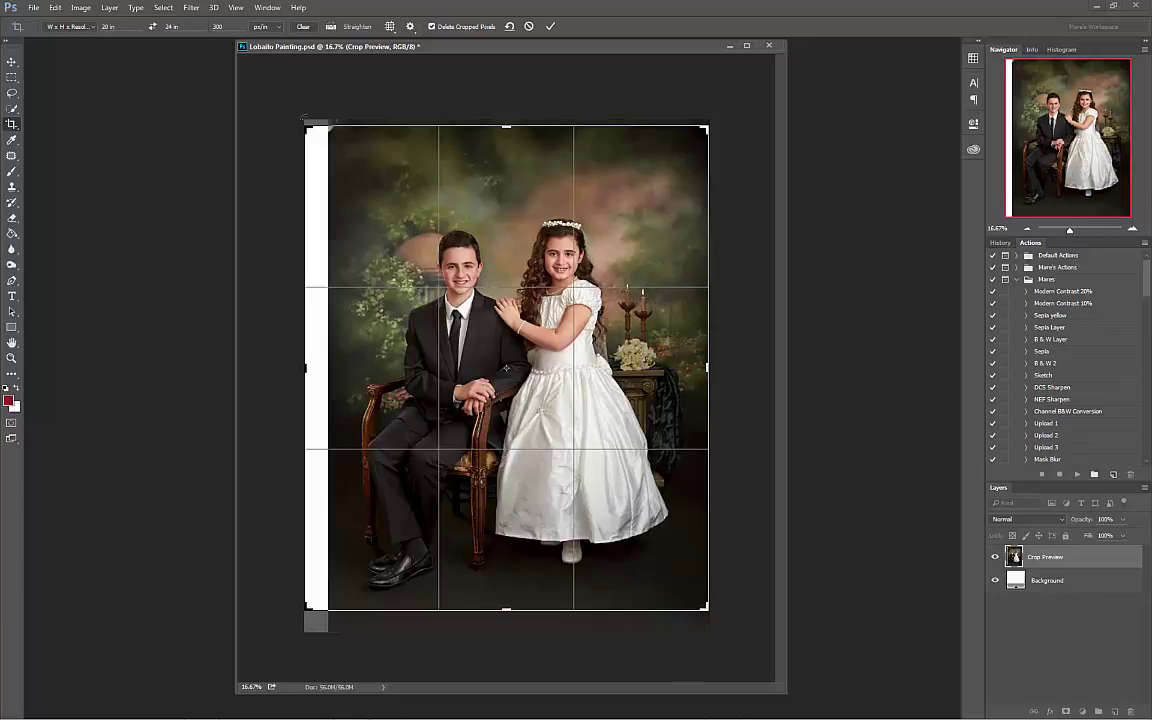
drag(311, 131, 312, 133)
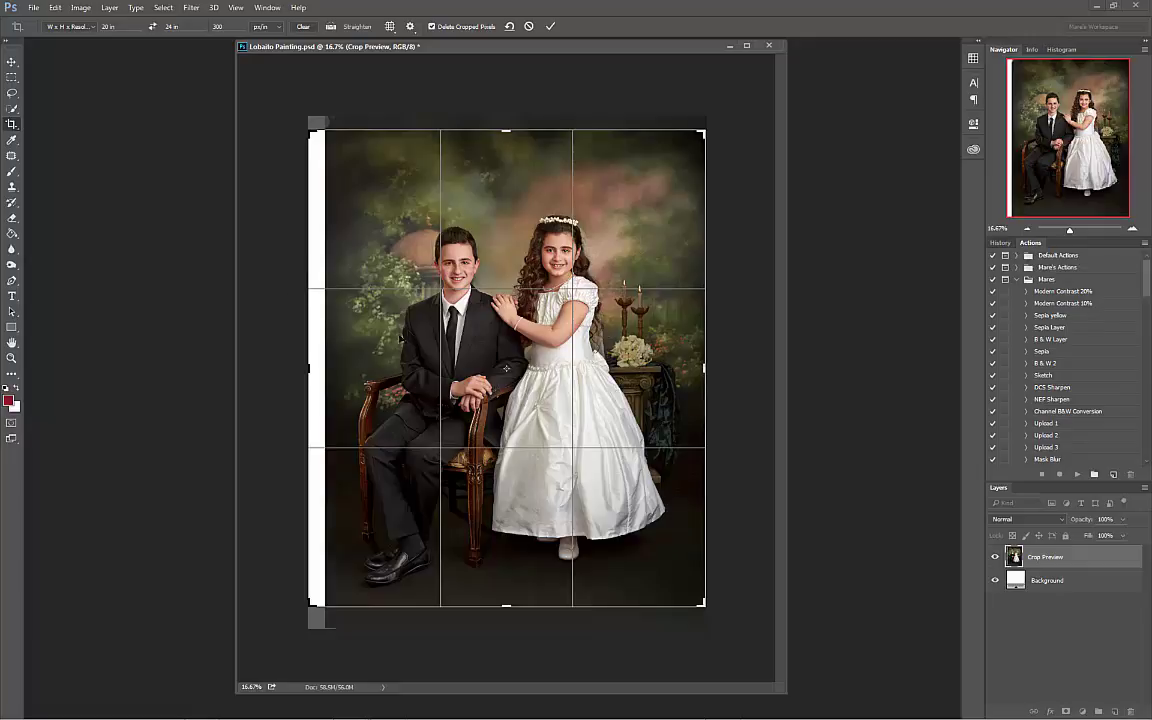
click(549, 28)
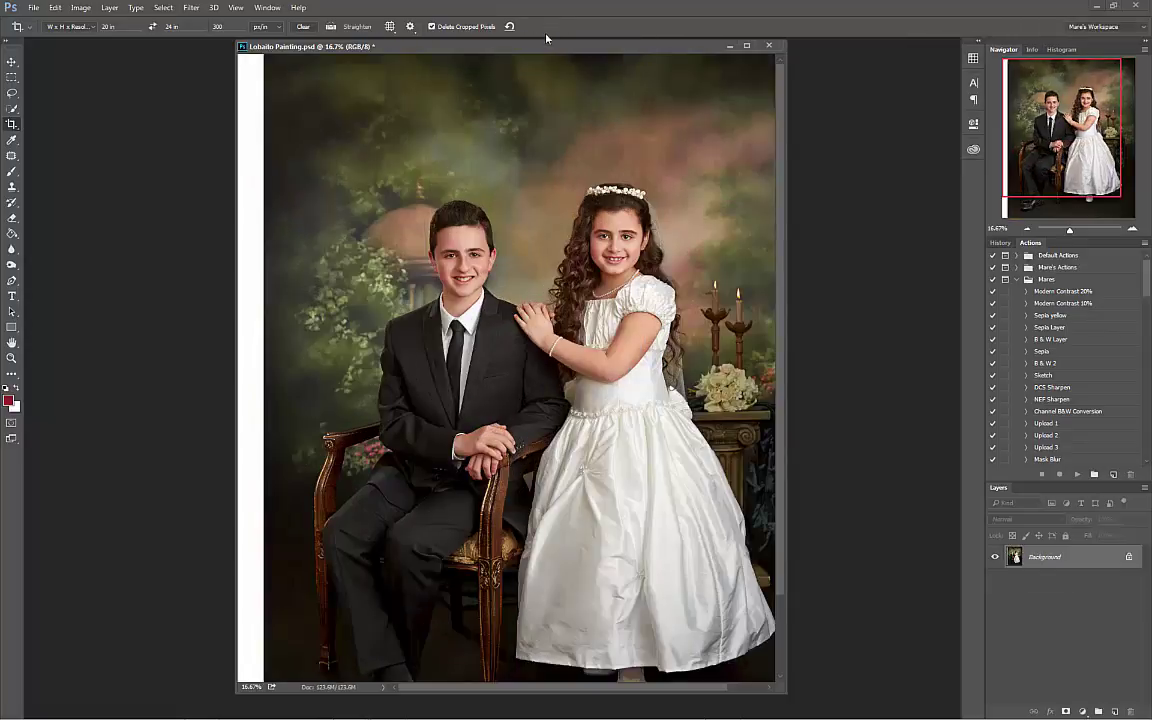
Step: Select the blank white strip along the photo's left edge with a rectangular marquee, fill it with Content-Aware, and deselect
click(1133, 230)
click(1028, 230)
click(1028, 230)
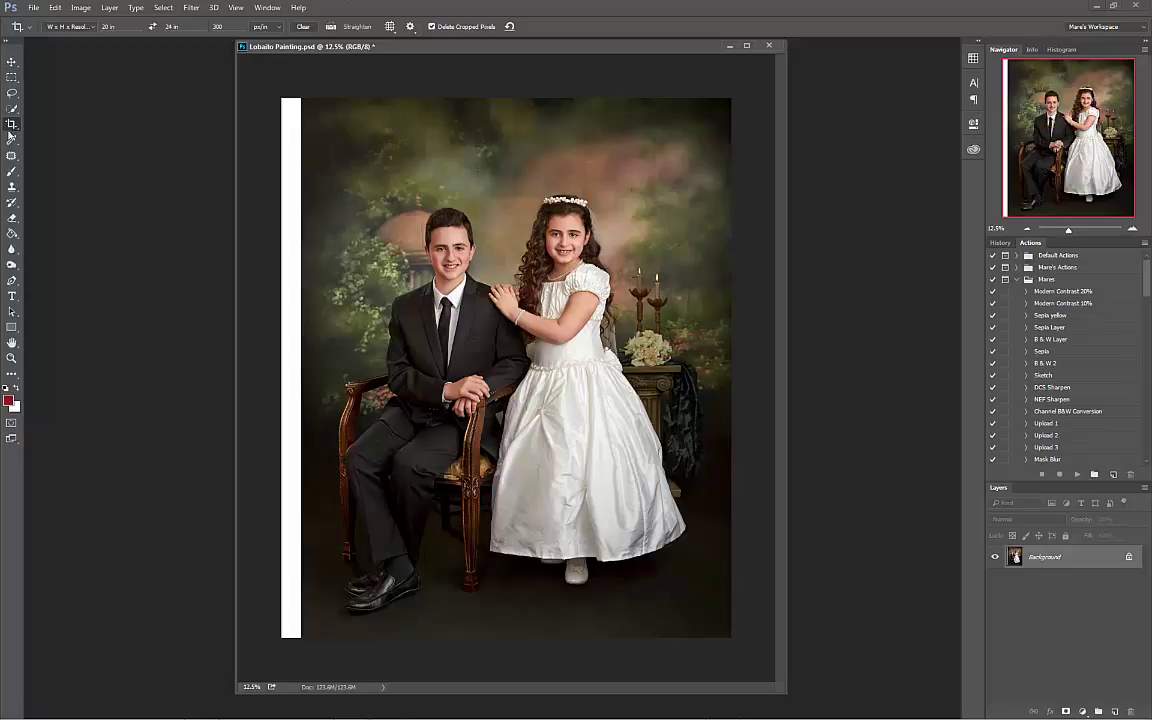
click(11, 77)
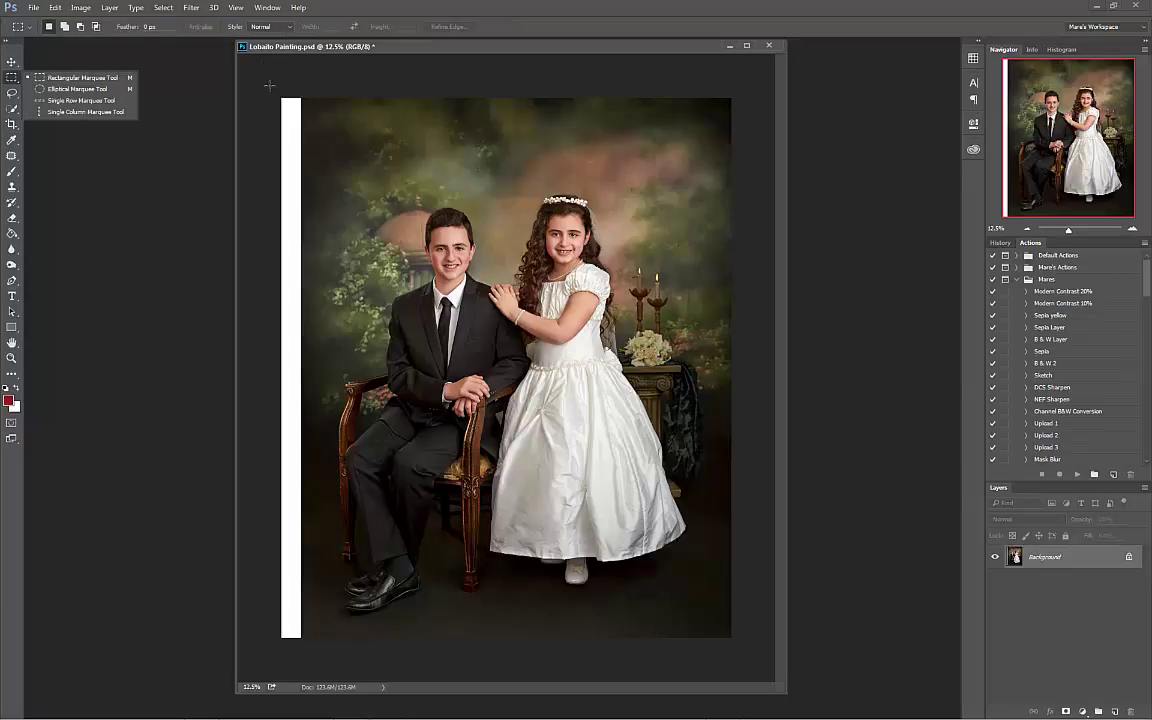
click(268, 86)
drag(268, 88, 303, 654)
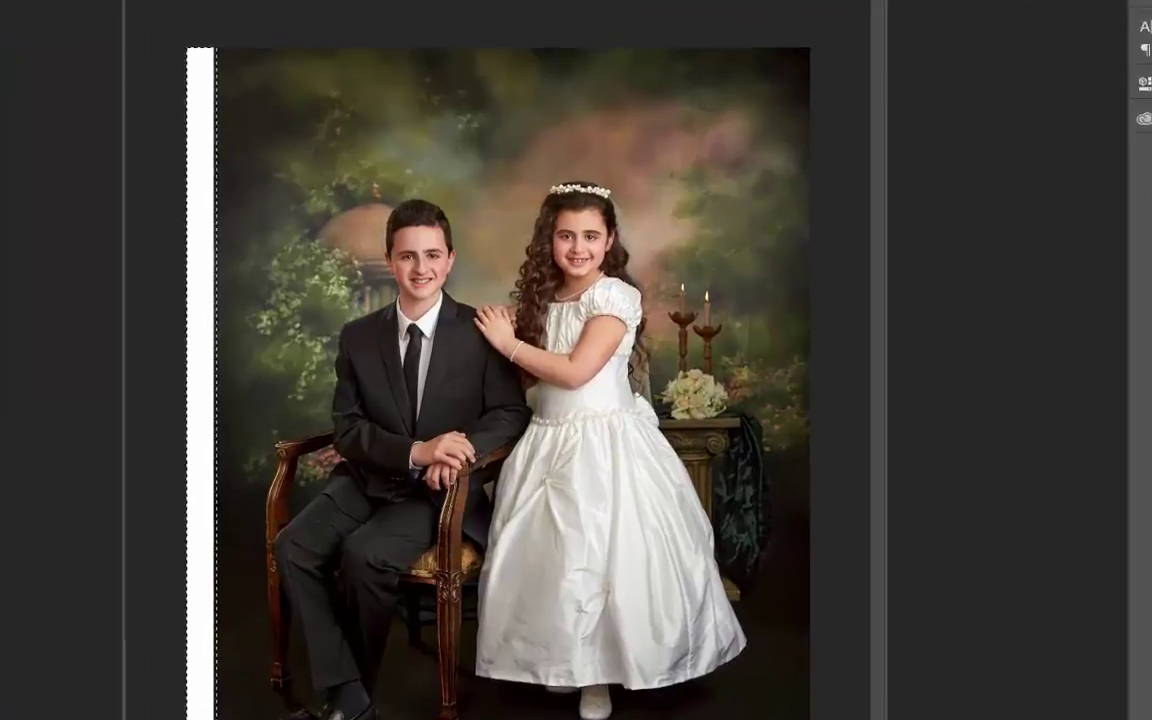
key(shift+F5)
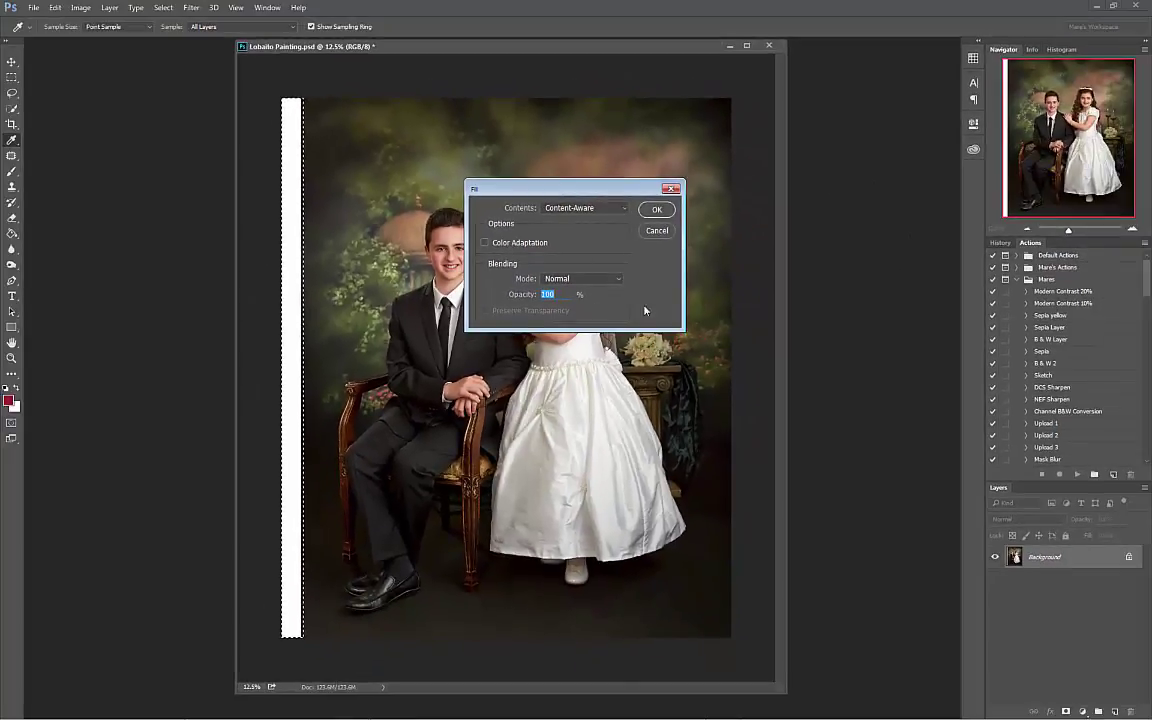
click(657, 210)
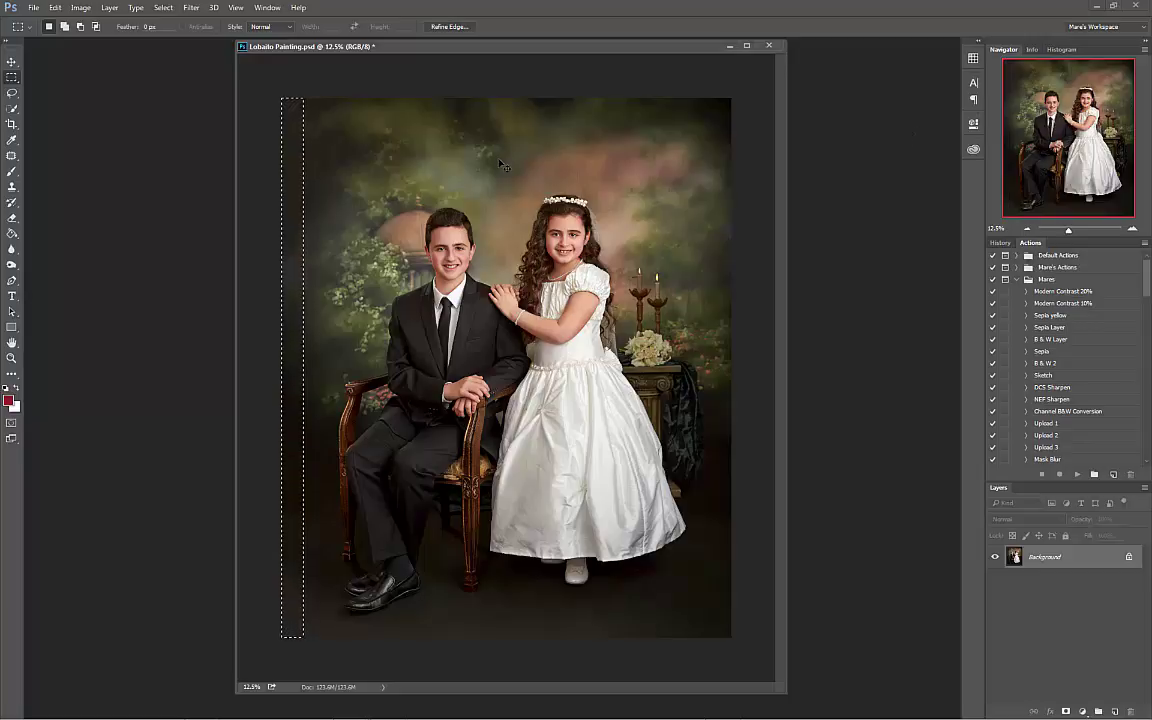
key(ctrl+d)
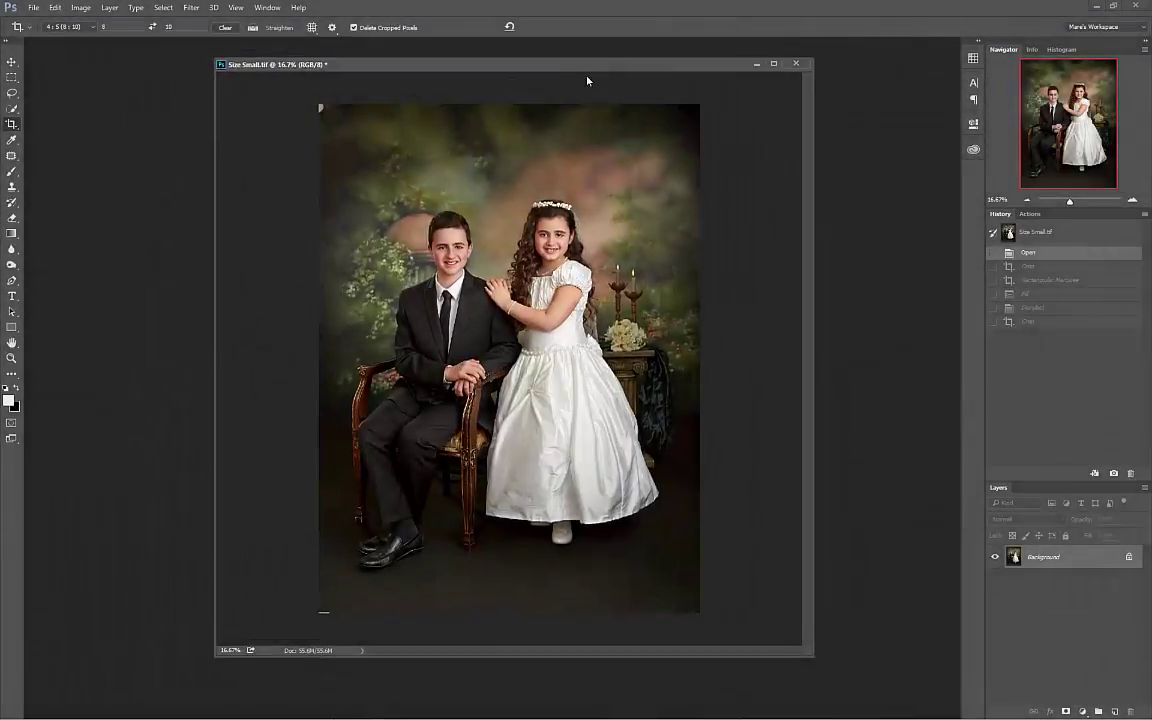
Step: Crop Size Small.tif to 8 x 10 in at 150 px/in, extending the frame past the photo's left edge and recomposing the children inside it
drag(587, 80, 615, 88)
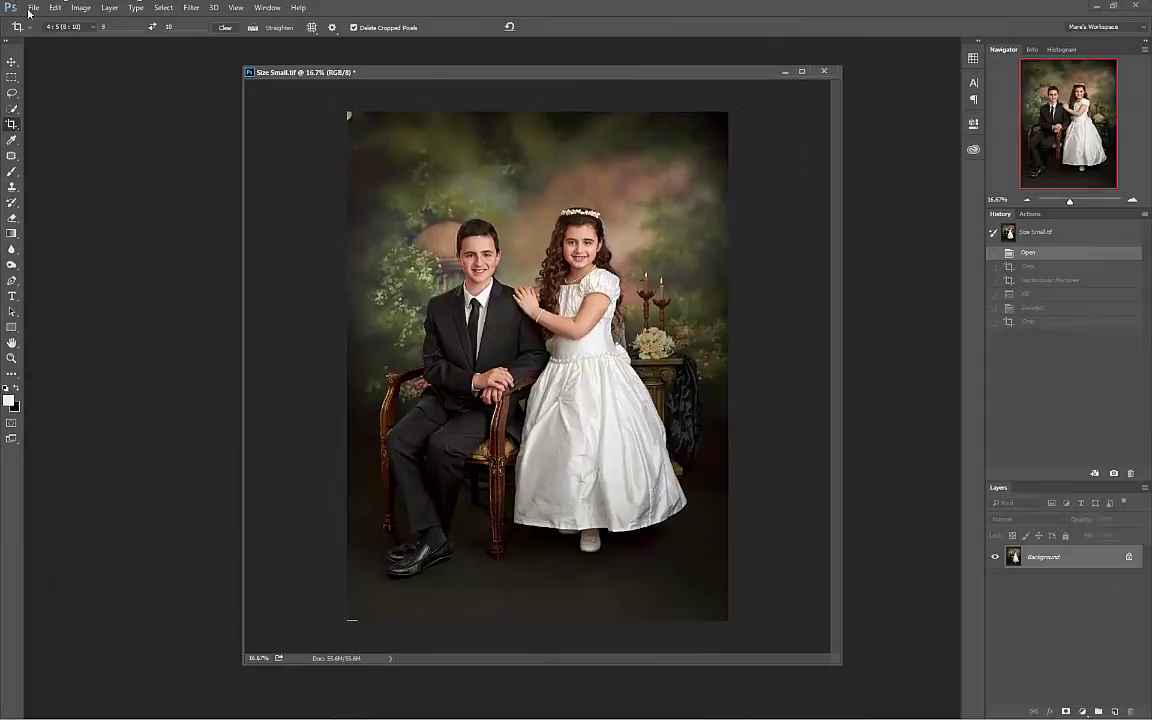
click(94, 27)
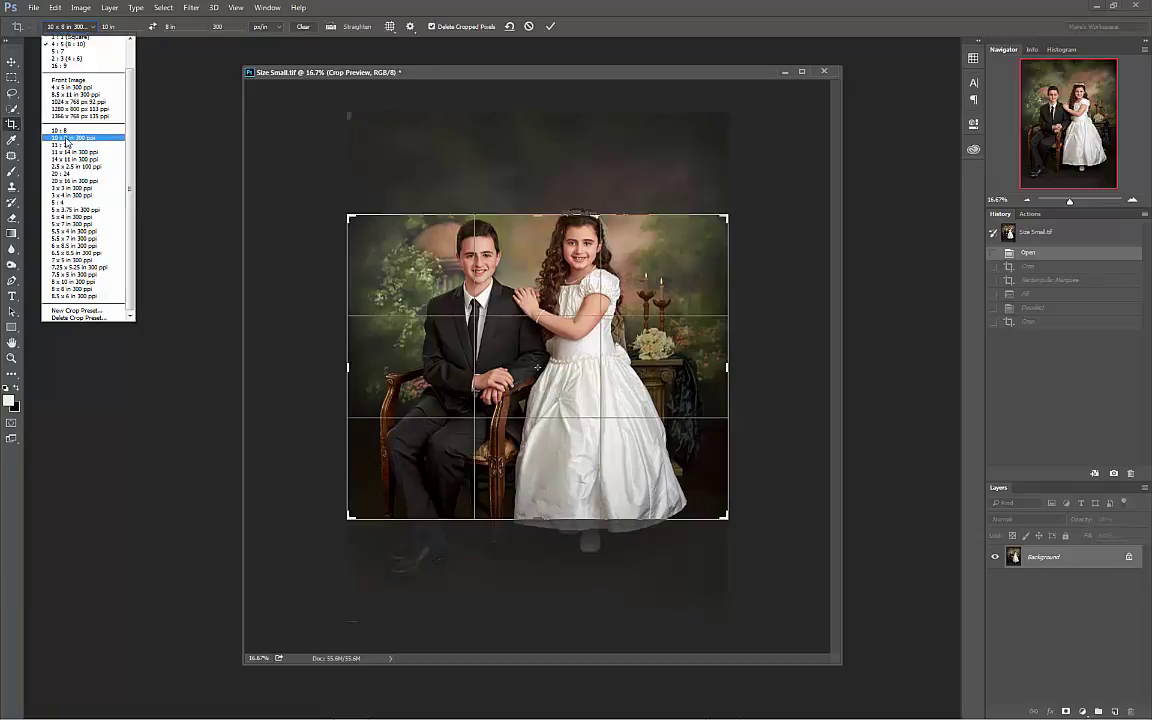
click(75, 137)
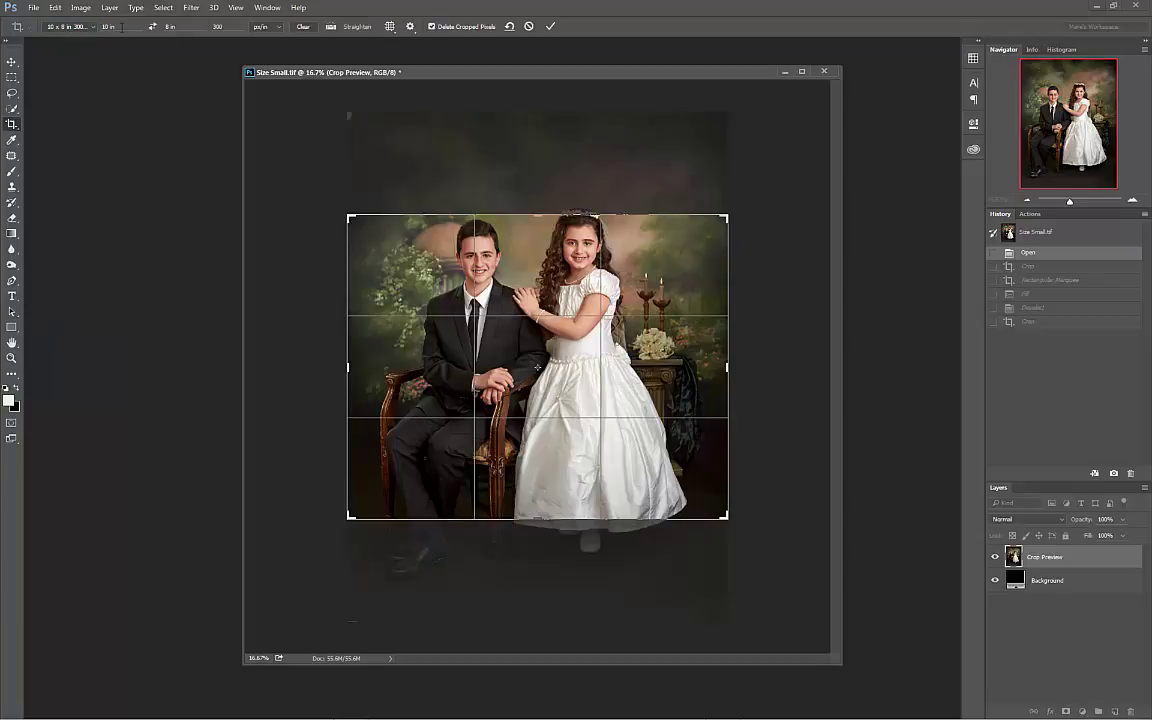
click(152, 26)
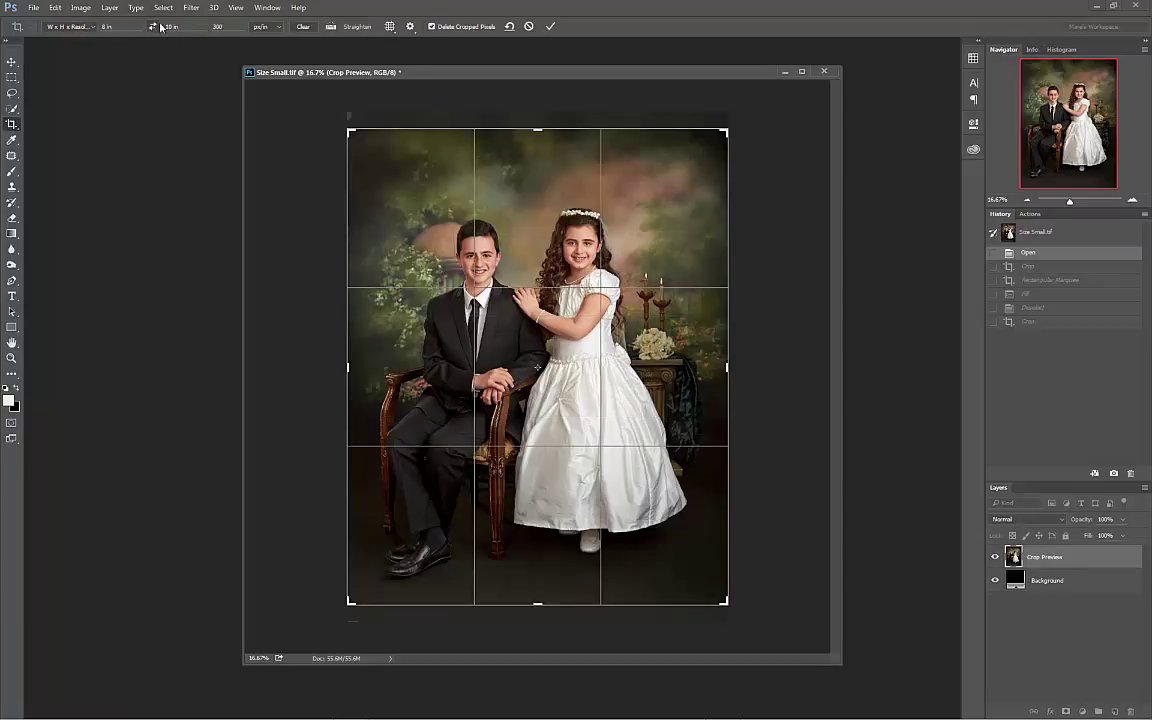
click(218, 26)
drag(349, 130, 338, 120)
drag(562, 153, 562, 130)
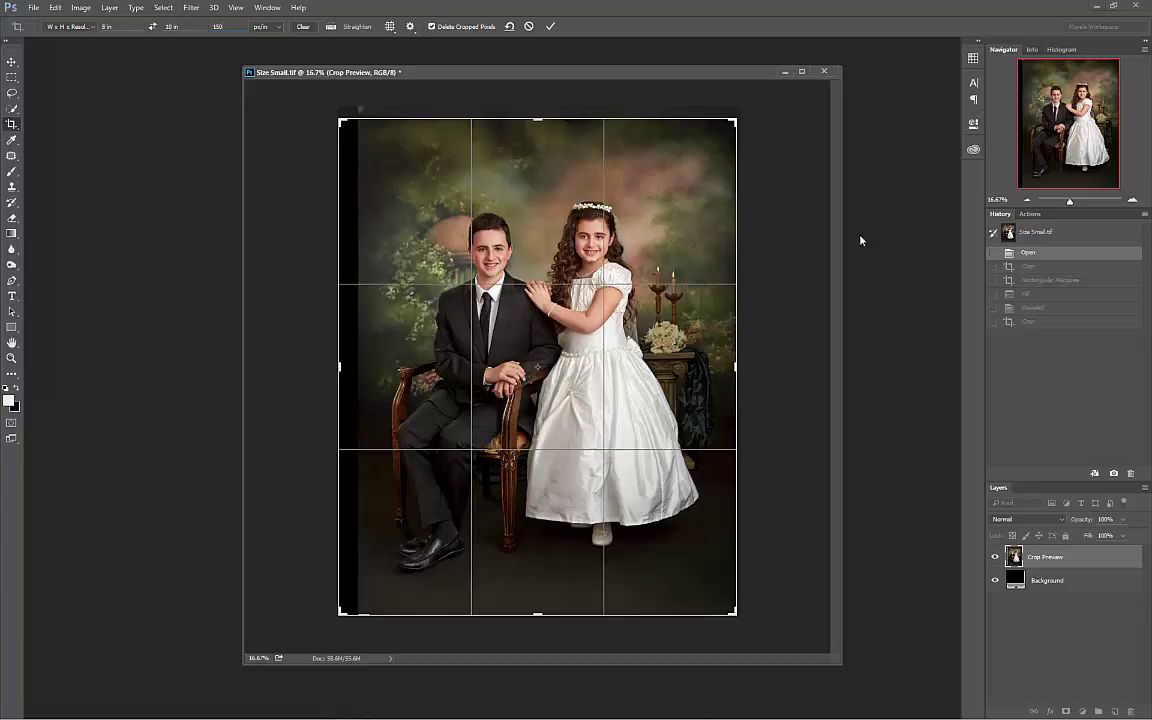
drag(662, 237, 659, 237)
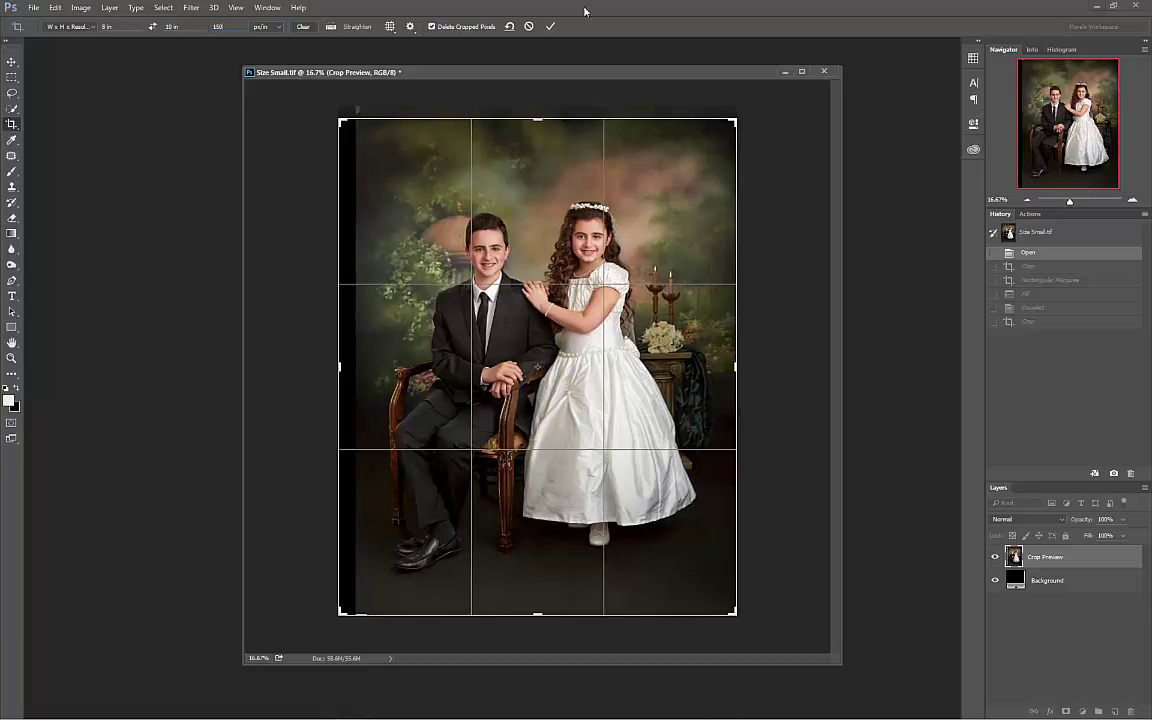
click(550, 26)
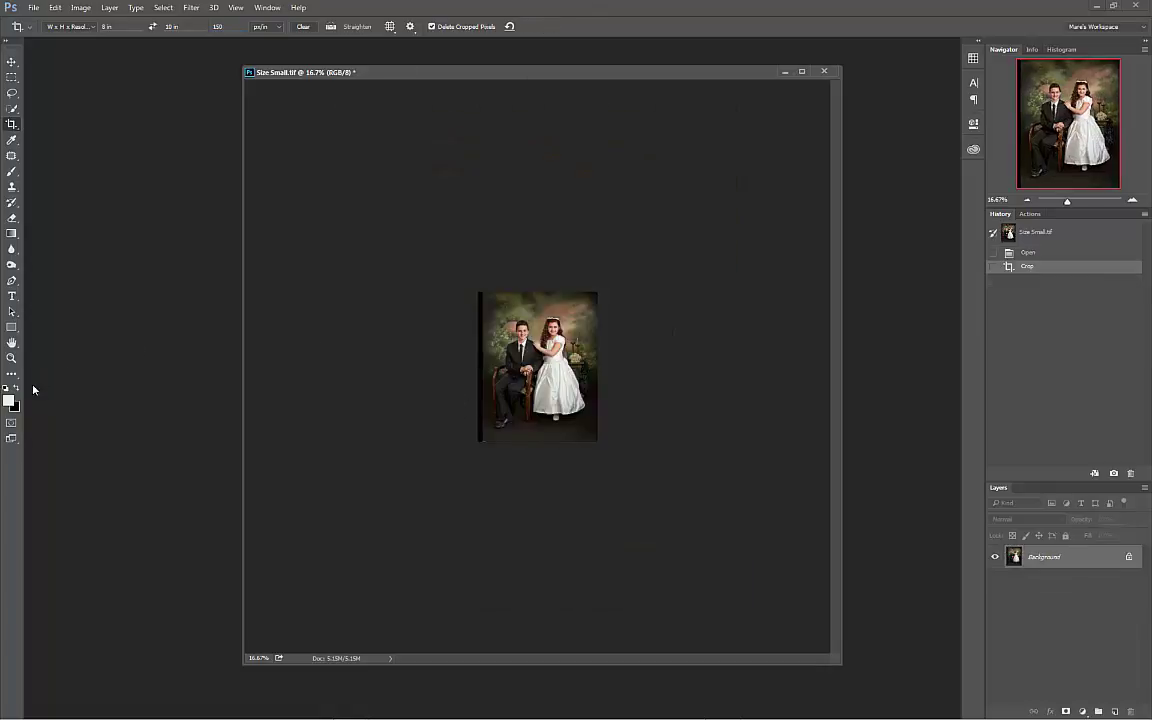
Step: Select the black strip along the left edge of Size Small.tif with a rectangular marquee, fill it with Content-Aware, and deselect
click(12, 360)
click(505, 314)
click(481, 300)
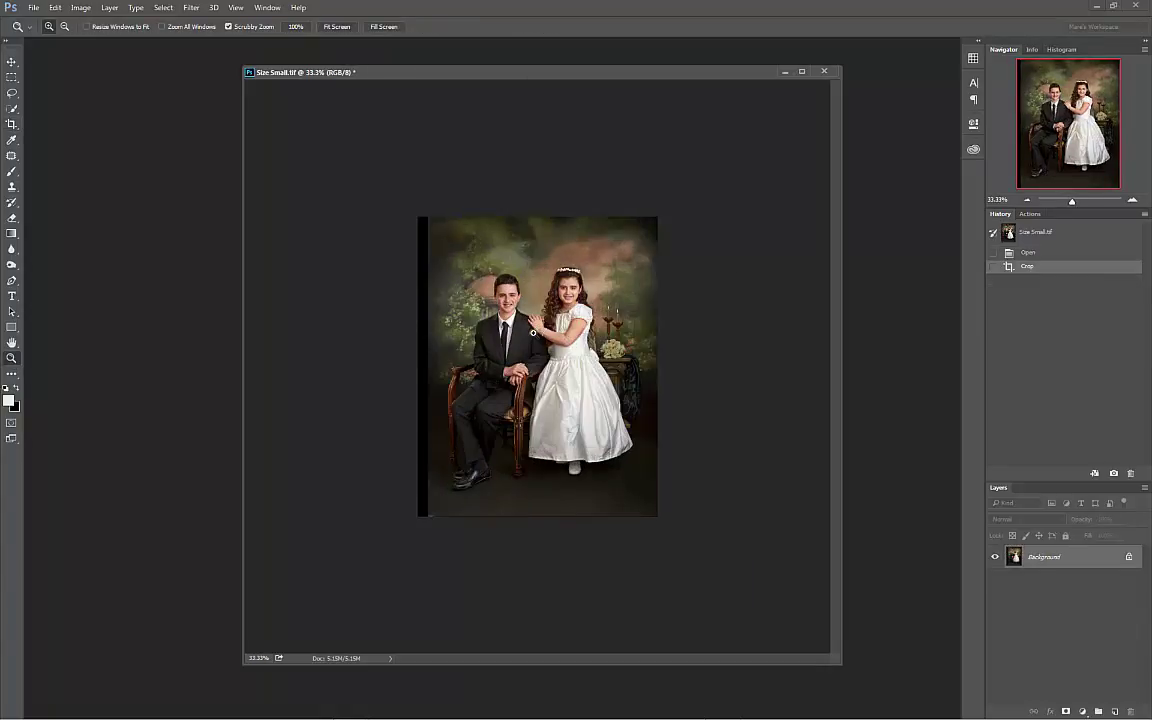
click(481, 300)
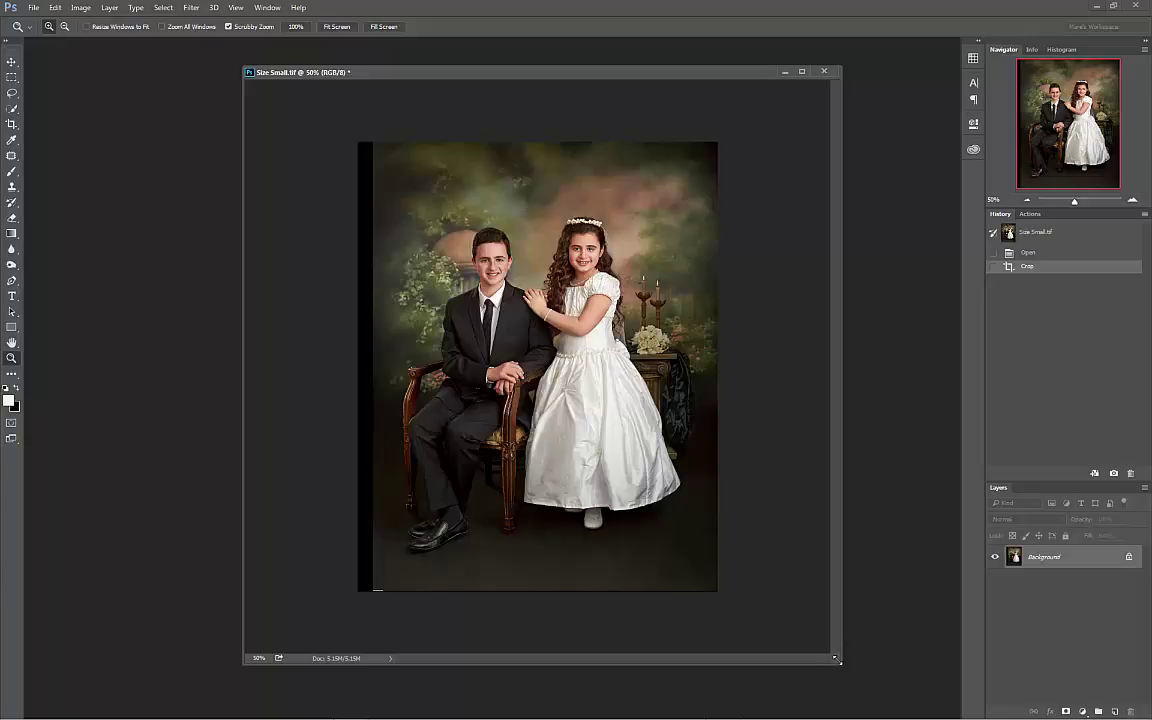
drag(838, 660, 964, 717)
click(691, 484)
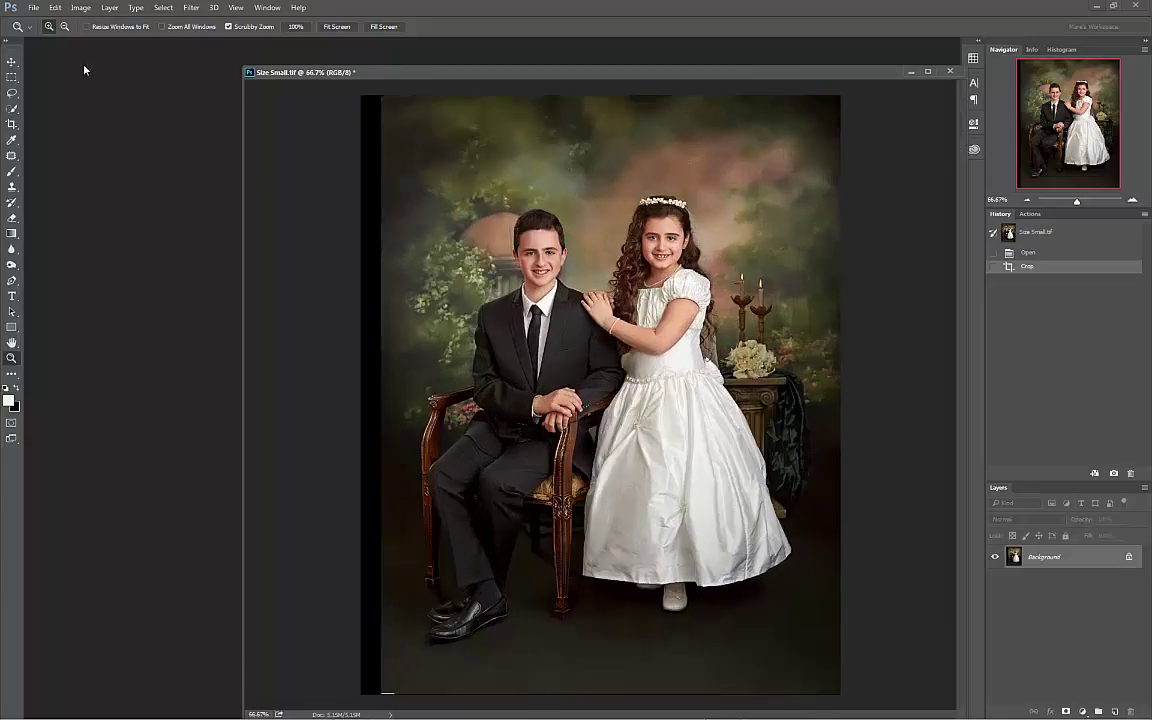
click(11, 77)
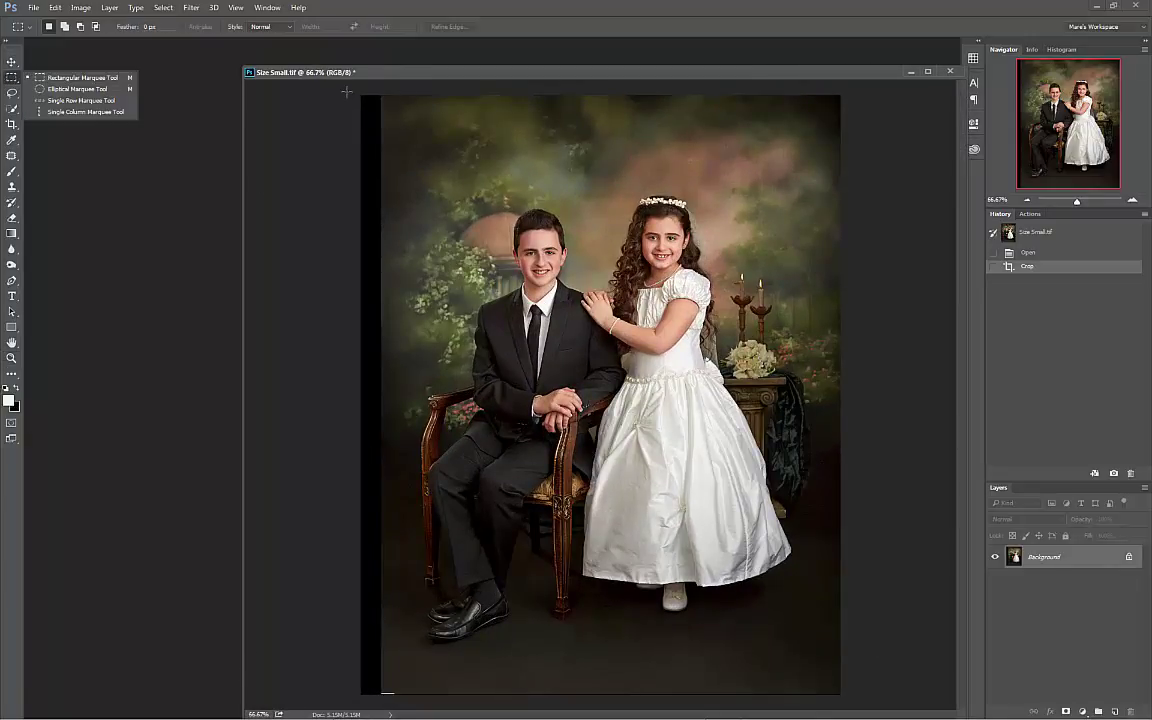
drag(352, 89, 384, 692)
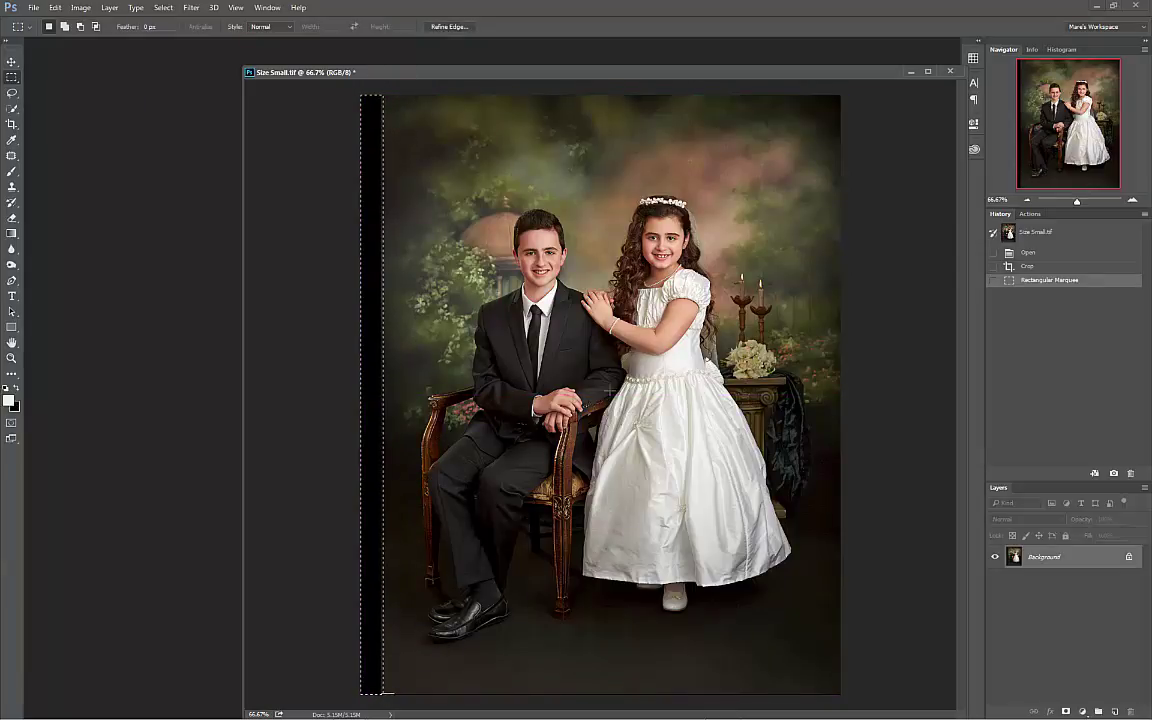
key(shift+BackSpace)
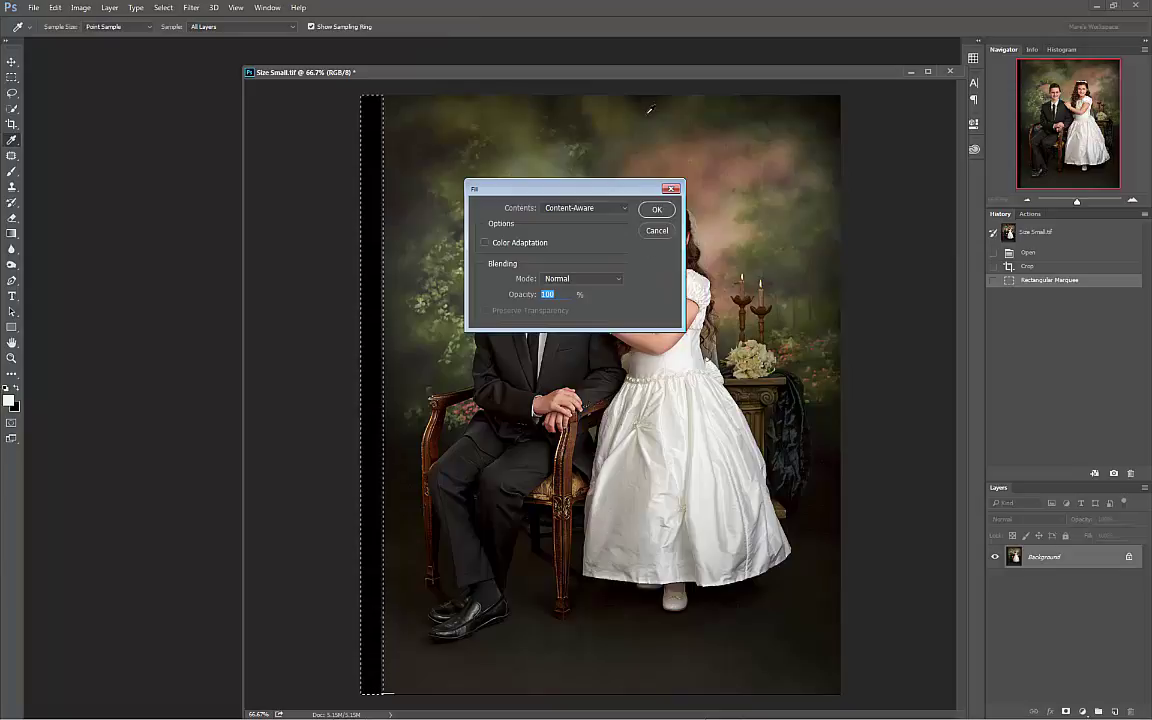
click(657, 209)
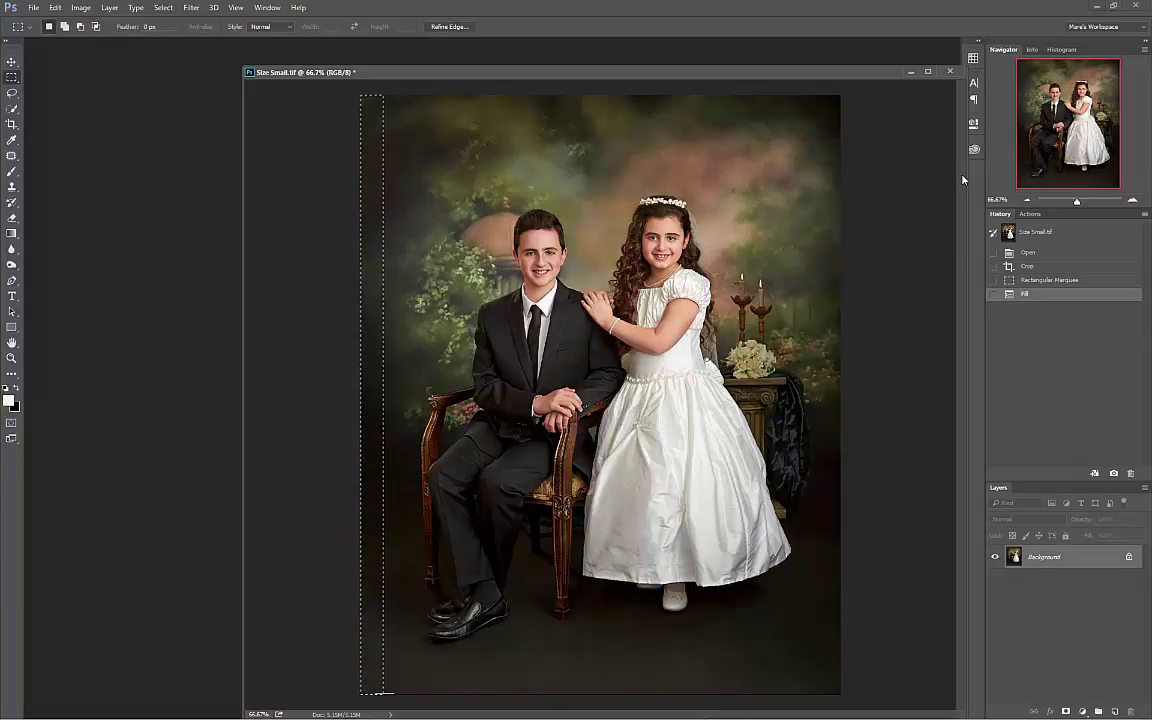
key(ctrl+d)
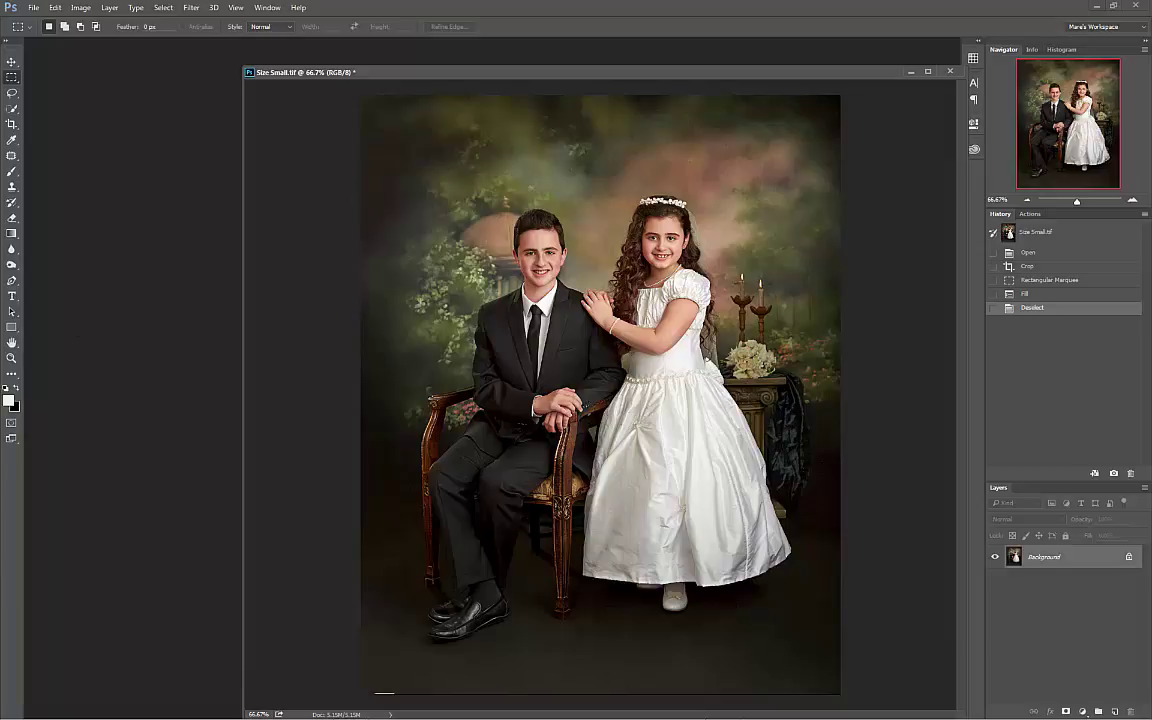
Step: Crop Size Small.tif again at 8 x 10 in and 150 px/in, slightly tighter, to trim the leftover sliver along the bottom edge
click(13, 125)
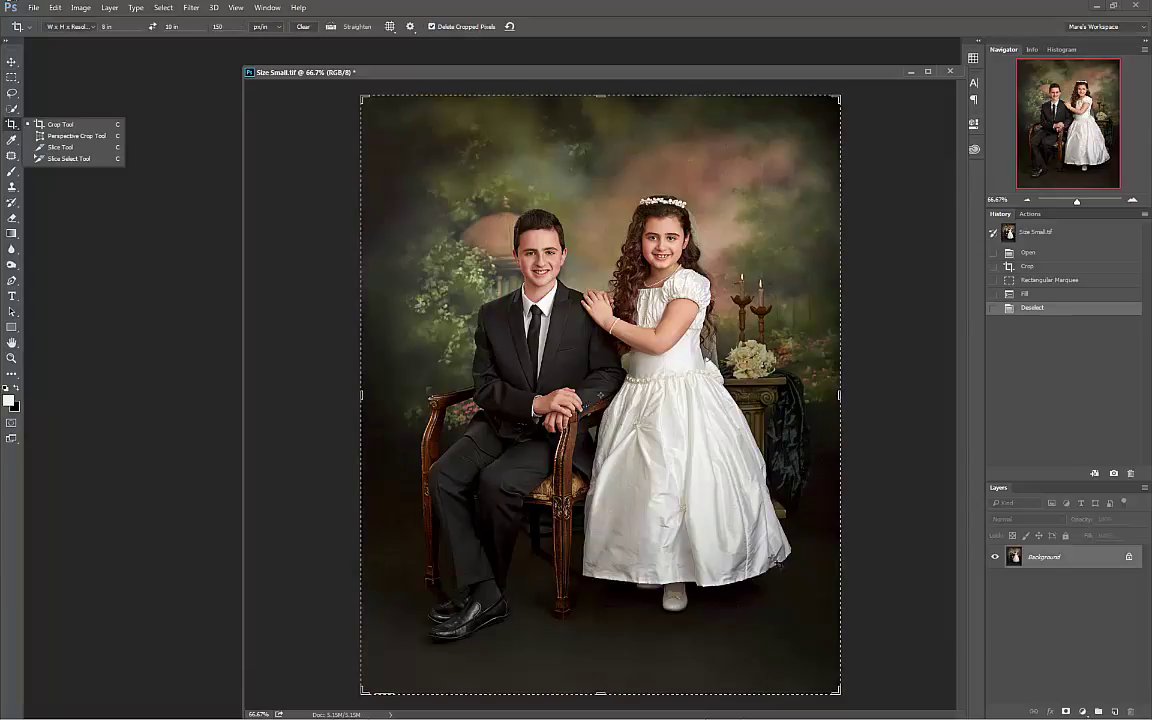
drag(836, 690, 835, 688)
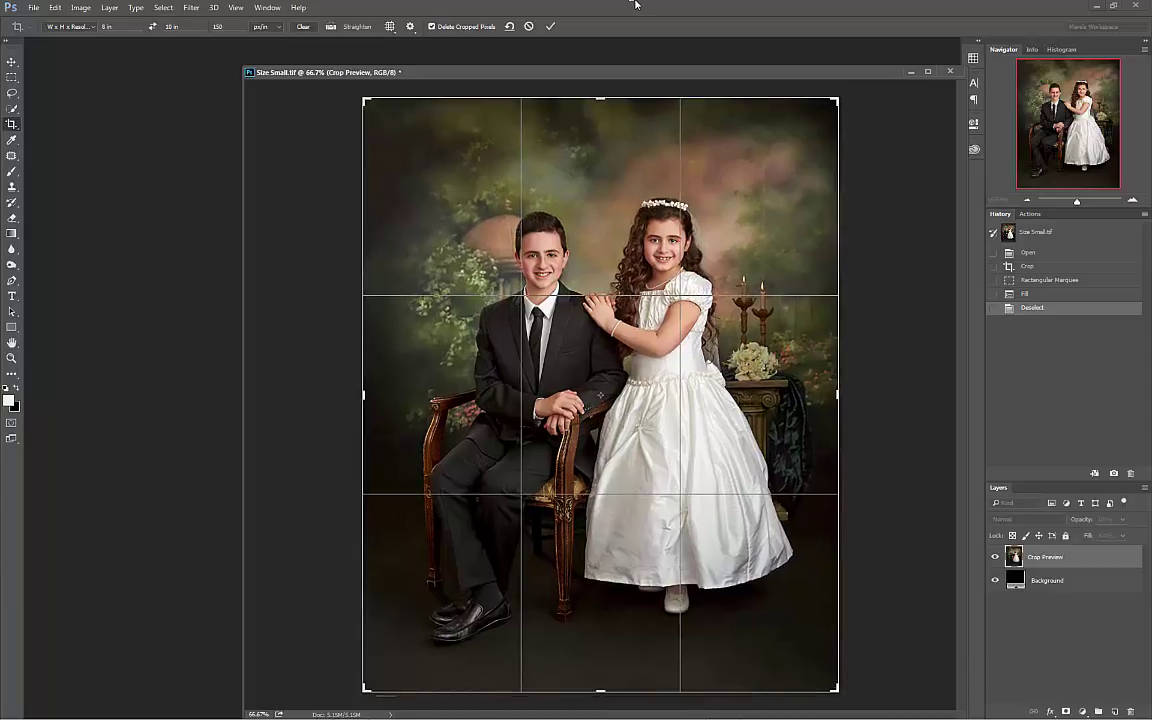
click(555, 29)
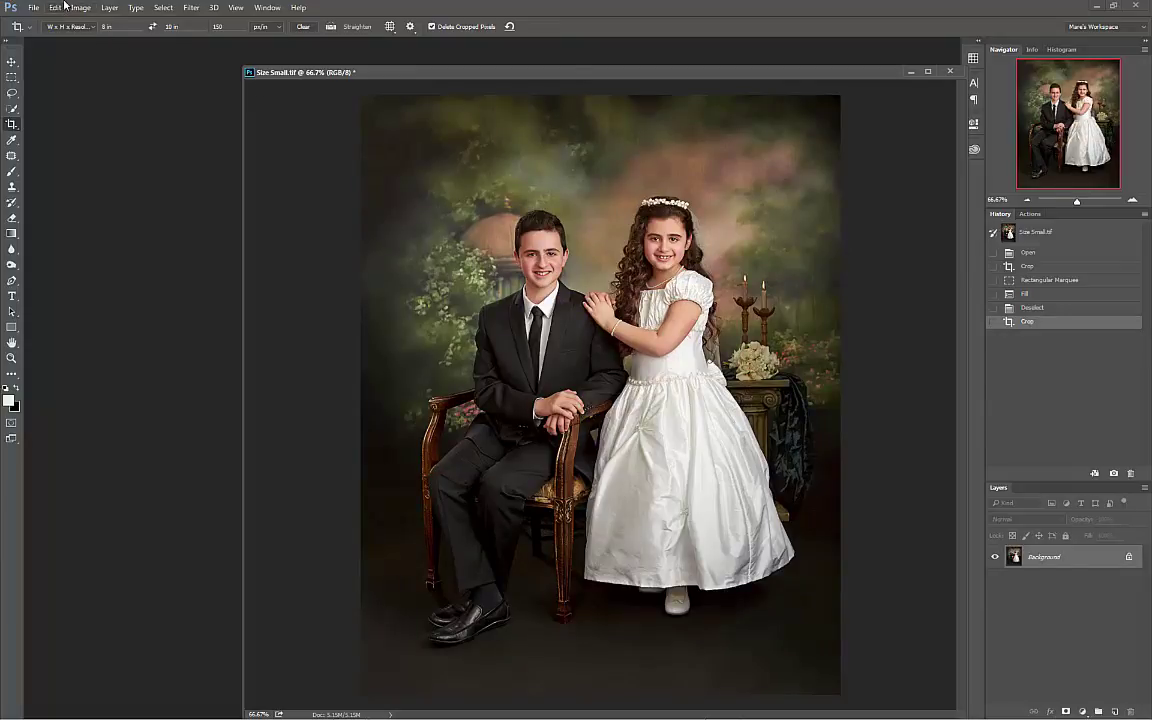
Step: Save the cropped Size Small.tif and close its document
click(34, 8)
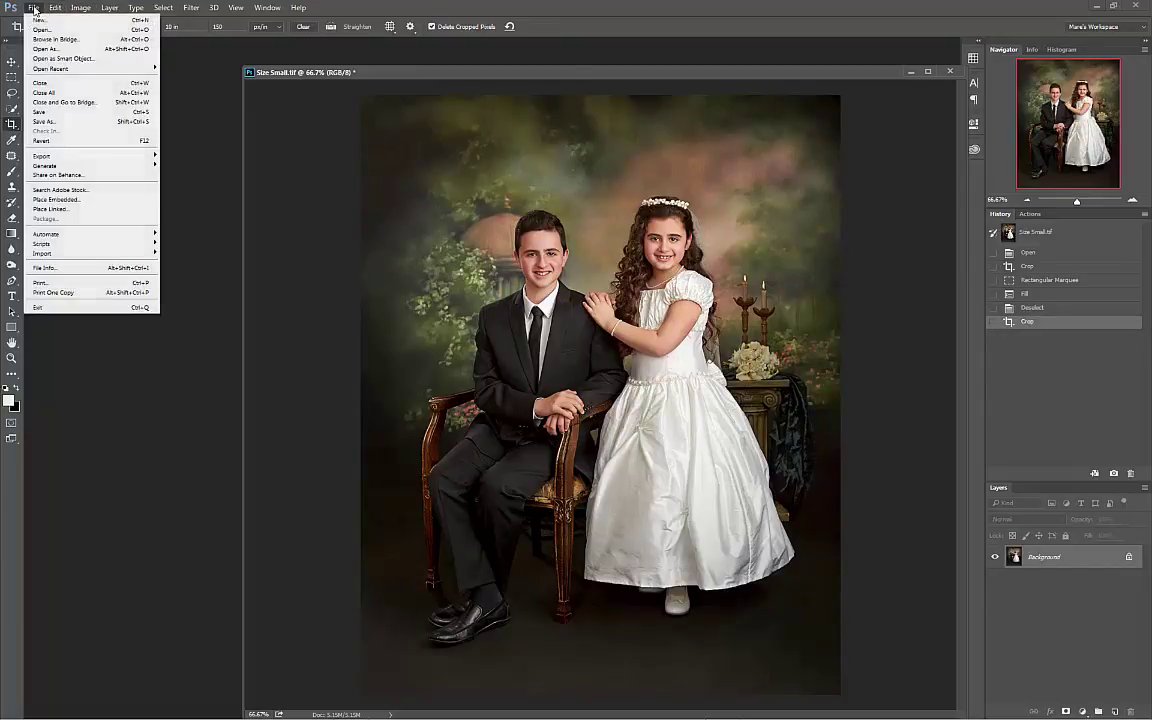
click(50, 112)
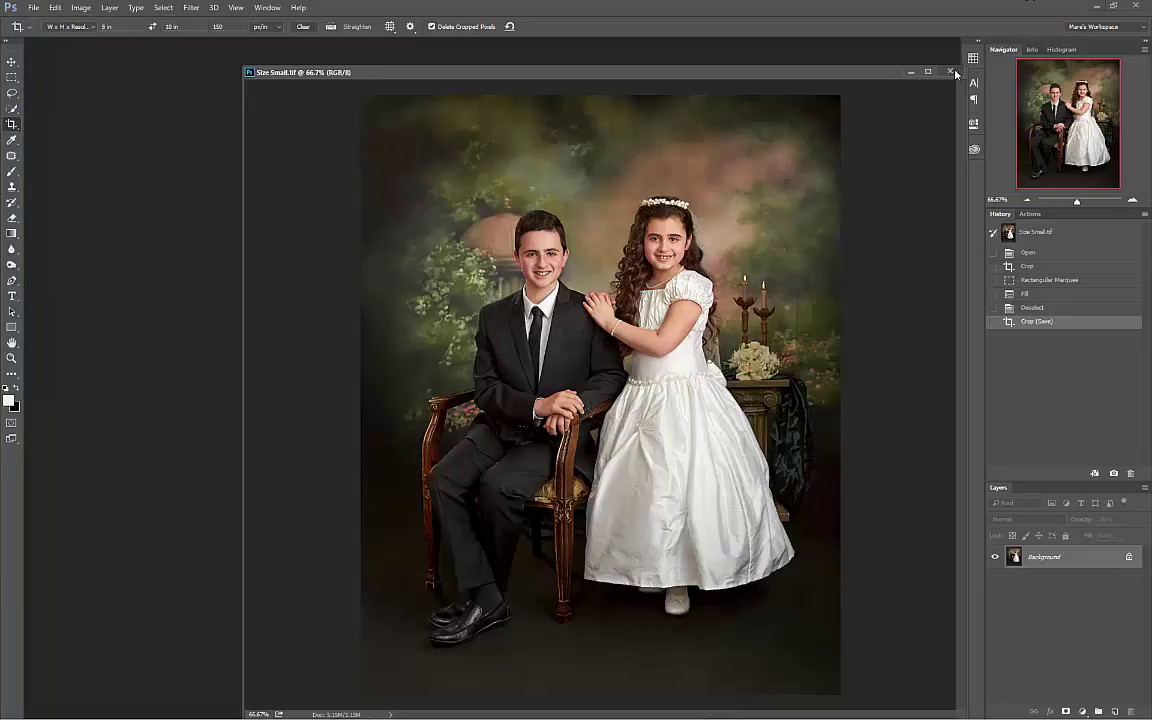
click(951, 72)
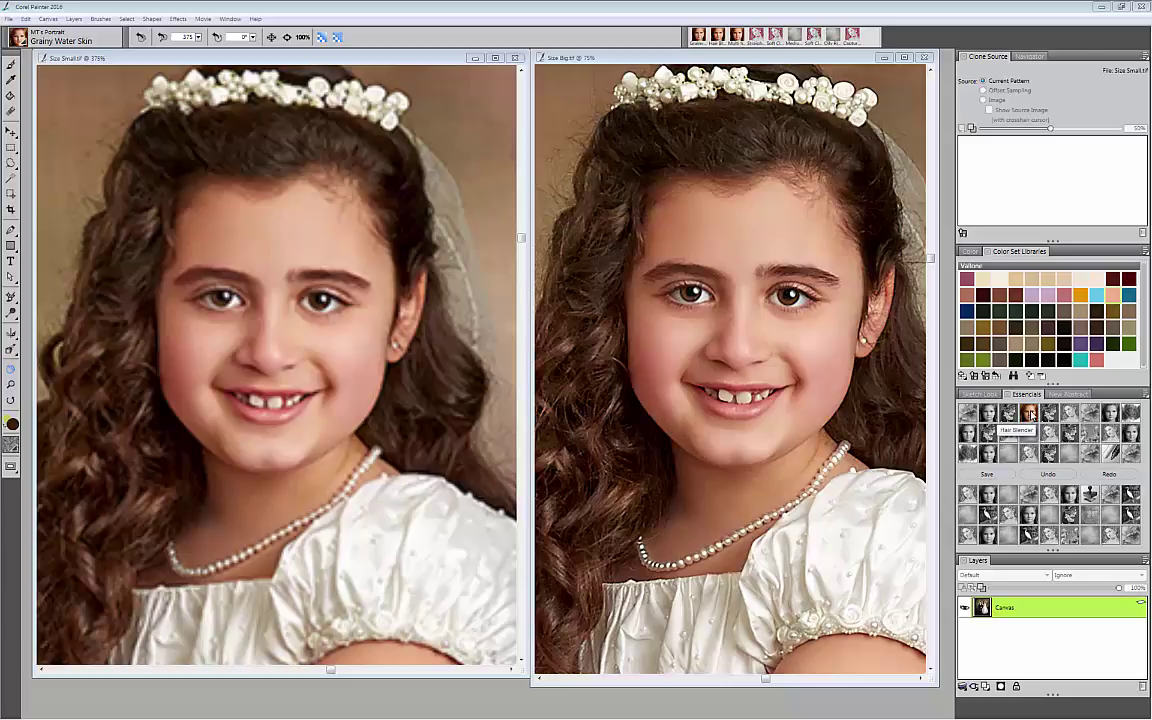
Step: In Corel Painter, choose the Hair Blender brush and blend the girl's hair below the headpiece in Size Big.tif
click(1029, 413)
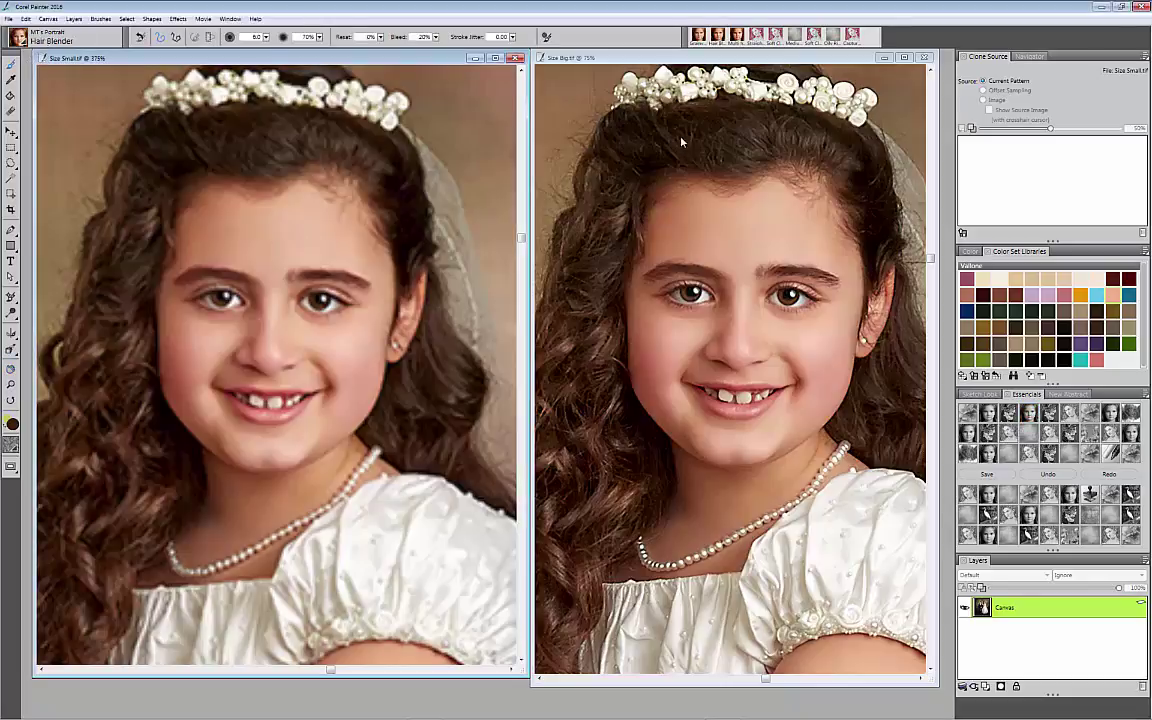
click(719, 163)
click(141, 38)
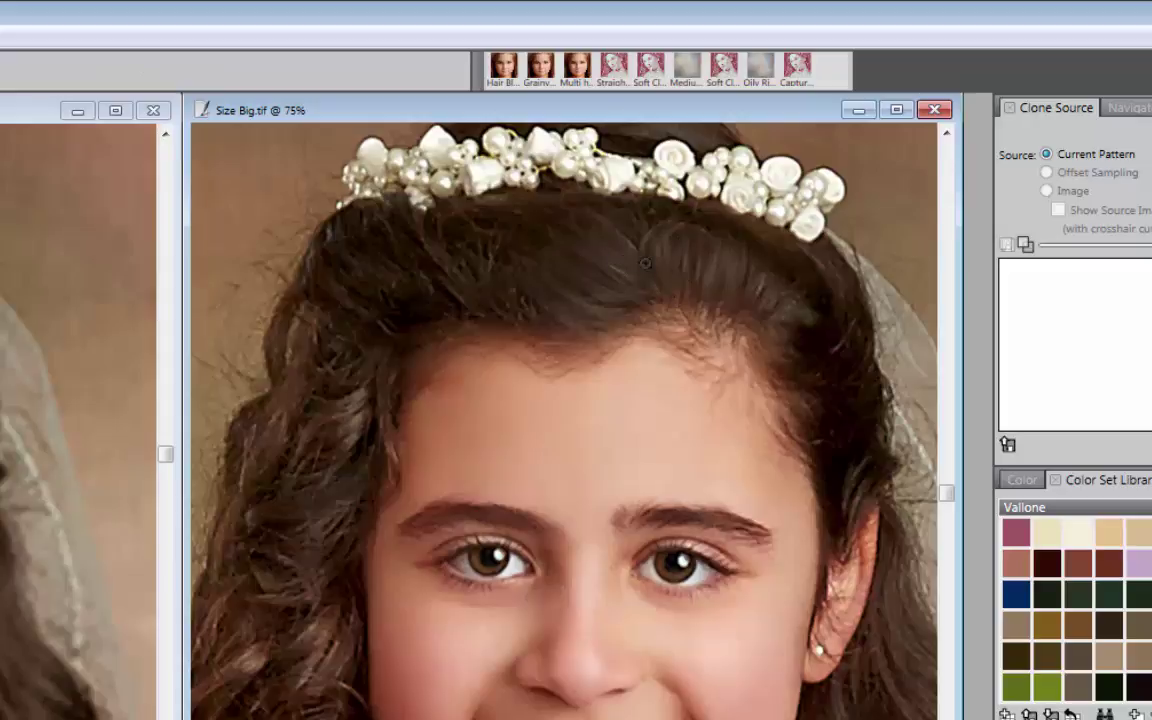
scroll(641, 256, up, 1)
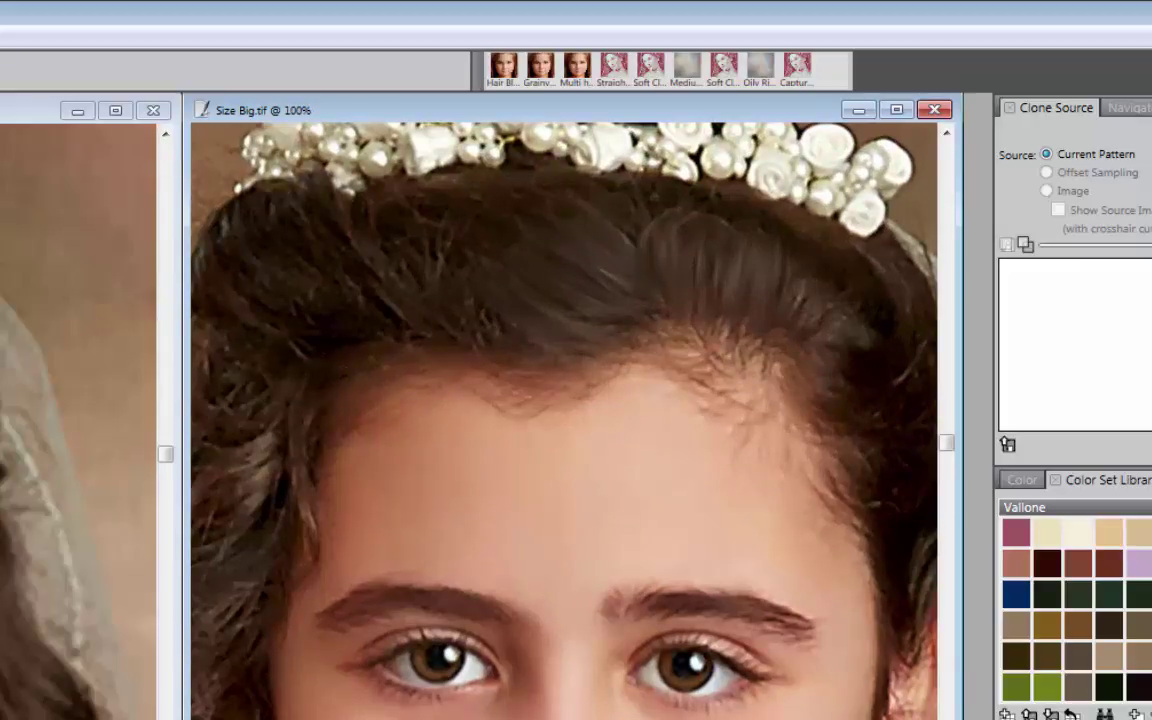
drag(509, 478, 662, 490)
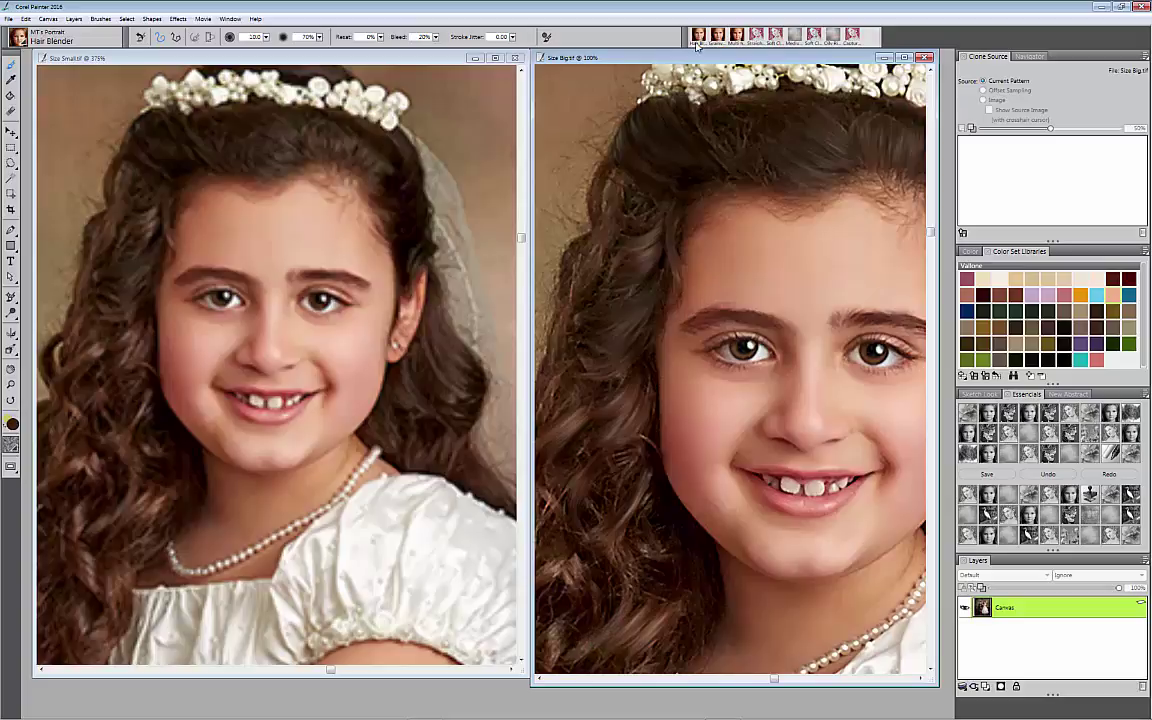
Step: Enlarge Size Small.tif to 500% around the girl's curls and reduce the Hair Blender's brush size for blending them
click(252, 160)
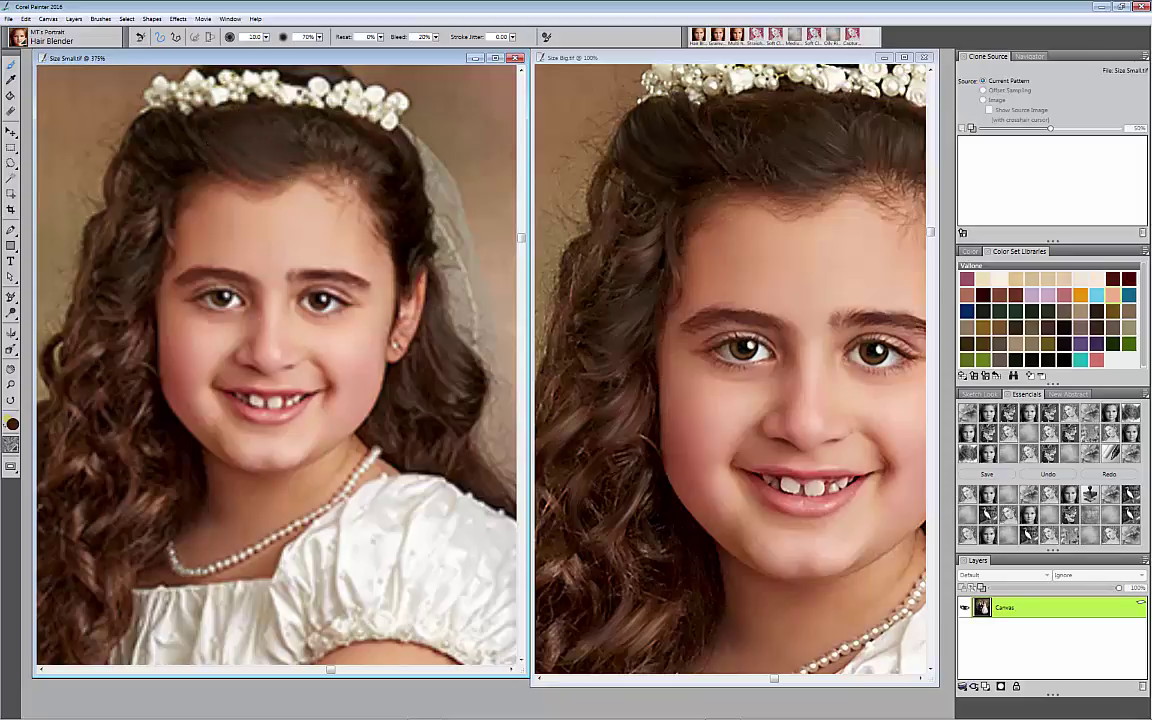
key(ctrl+plus)
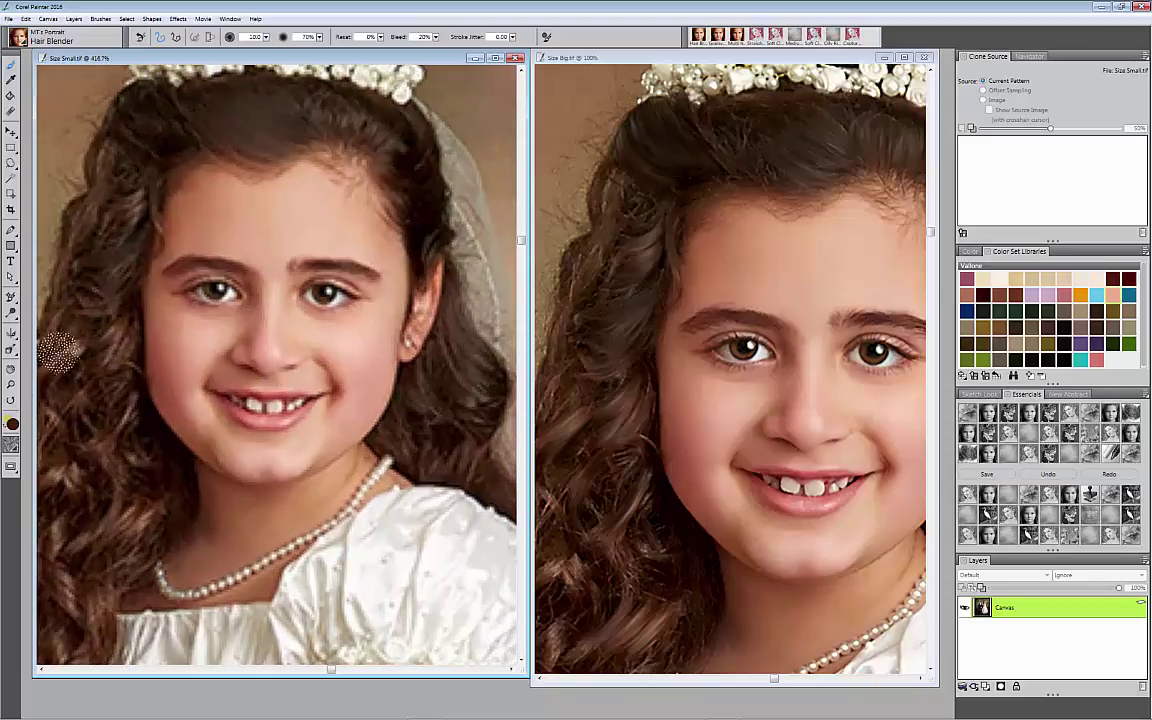
click(10, 384)
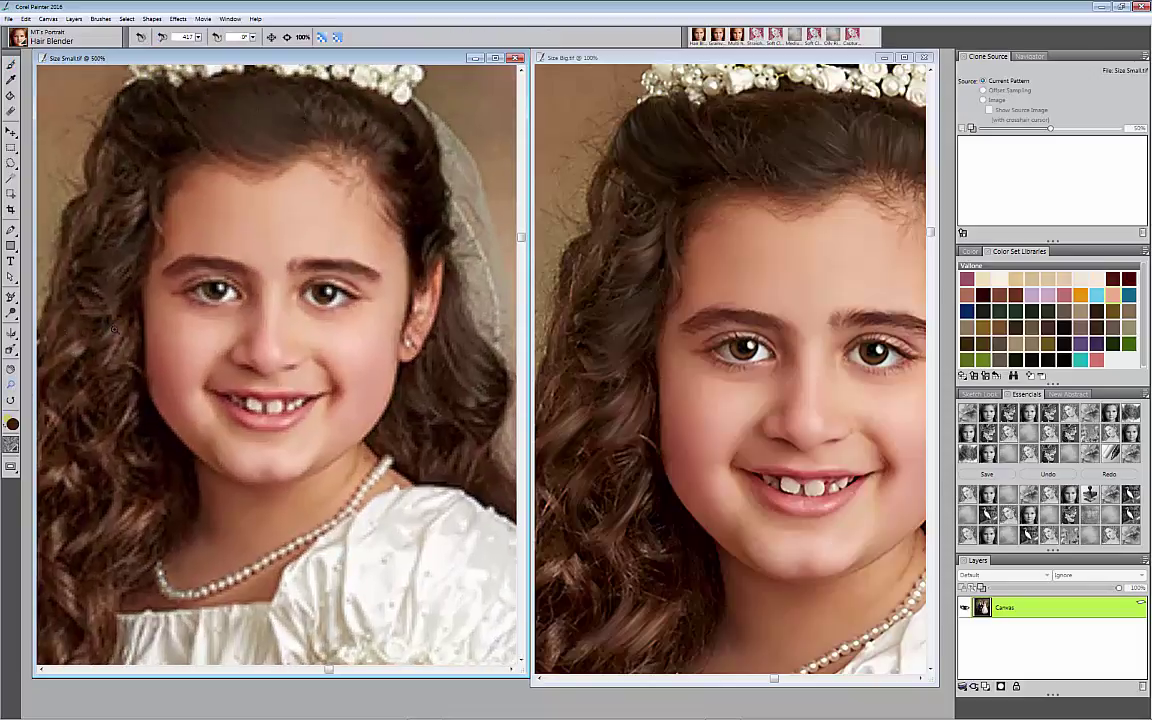
click(104, 302)
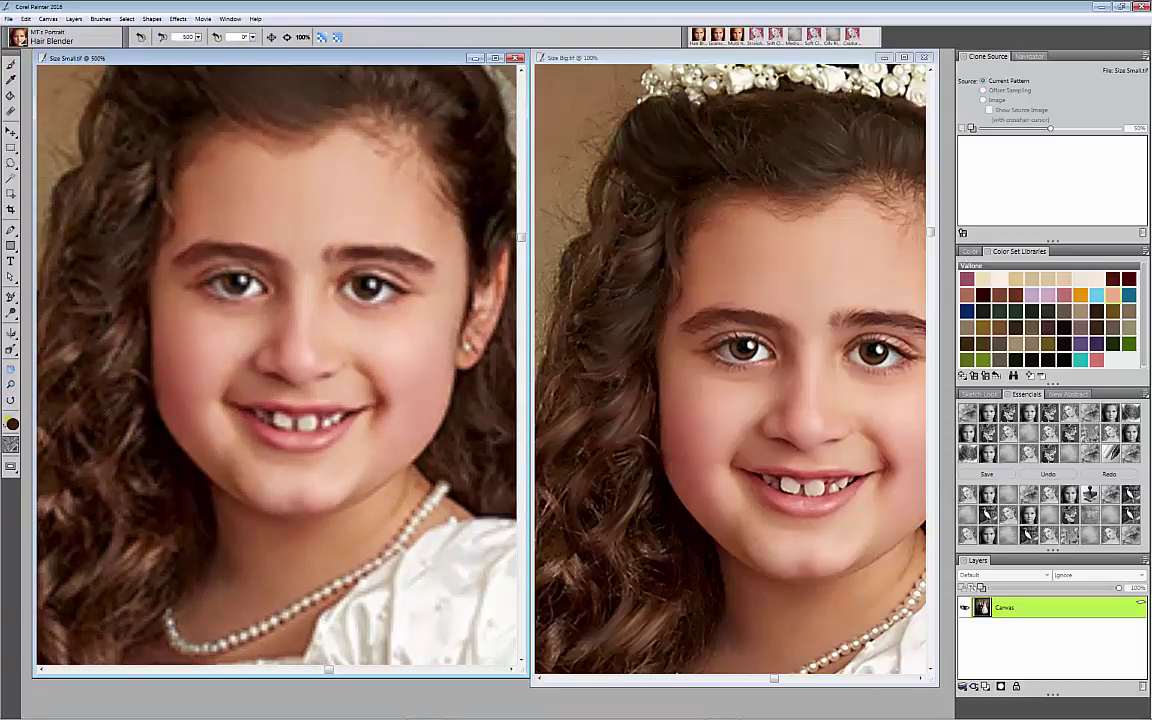
drag(118, 372, 264, 388)
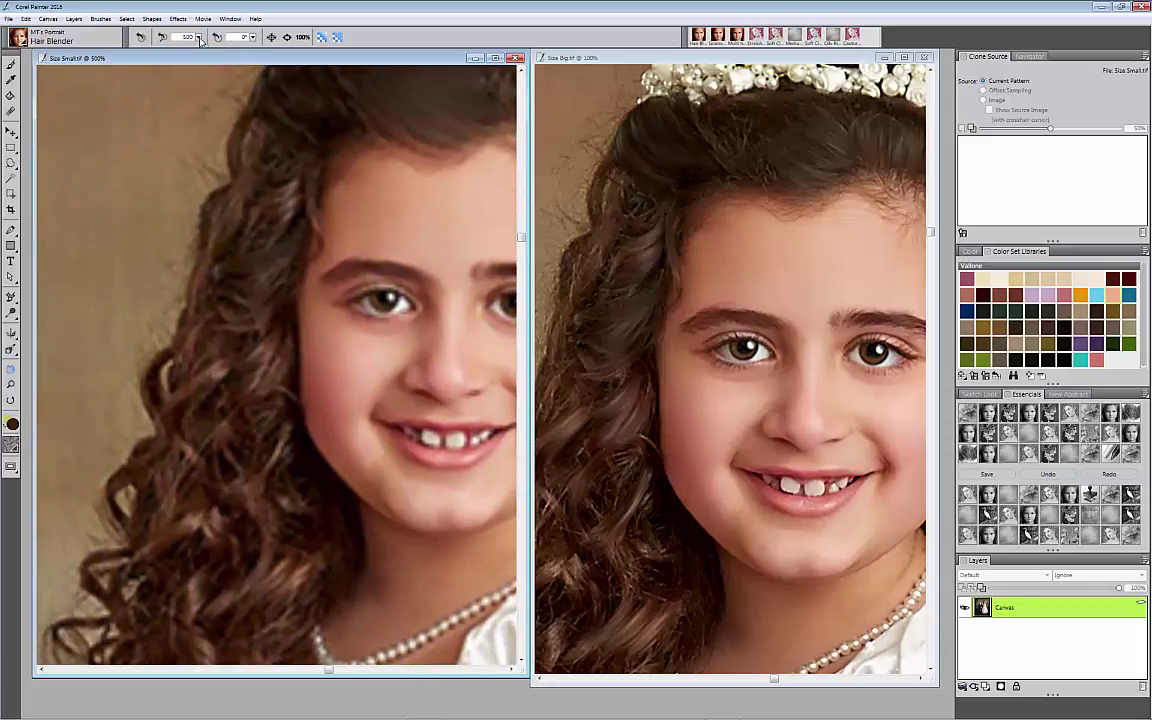
click(11, 63)
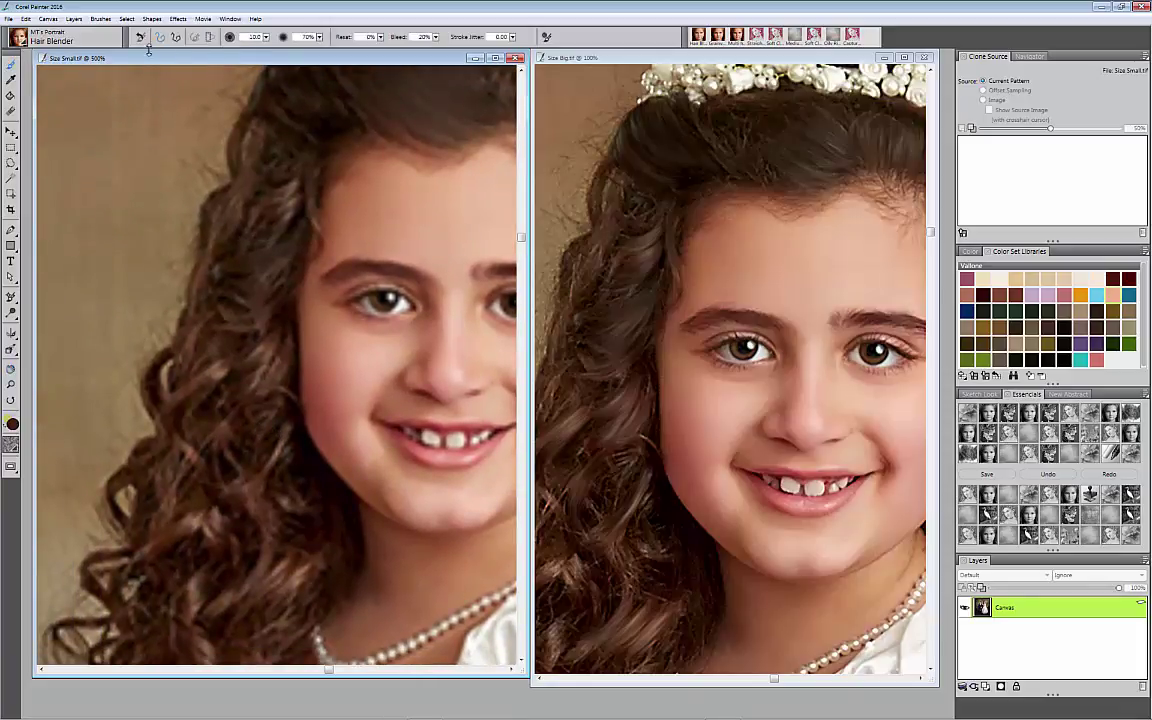
click(266, 37)
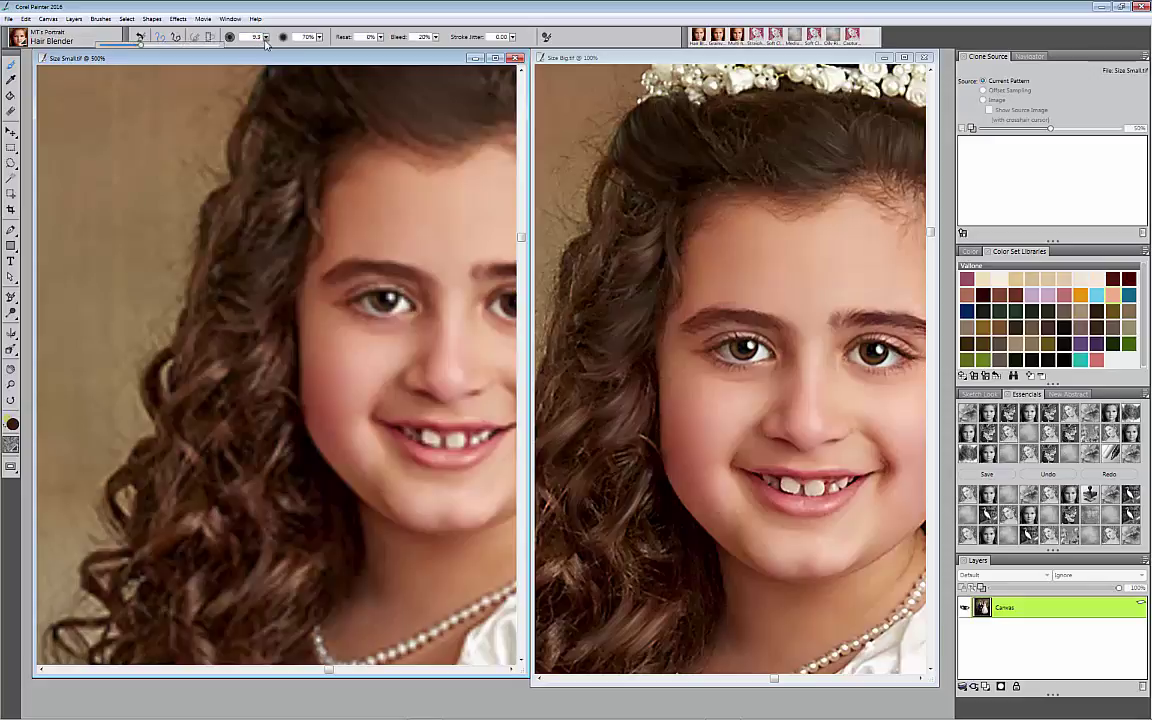
drag(140, 44, 124, 49)
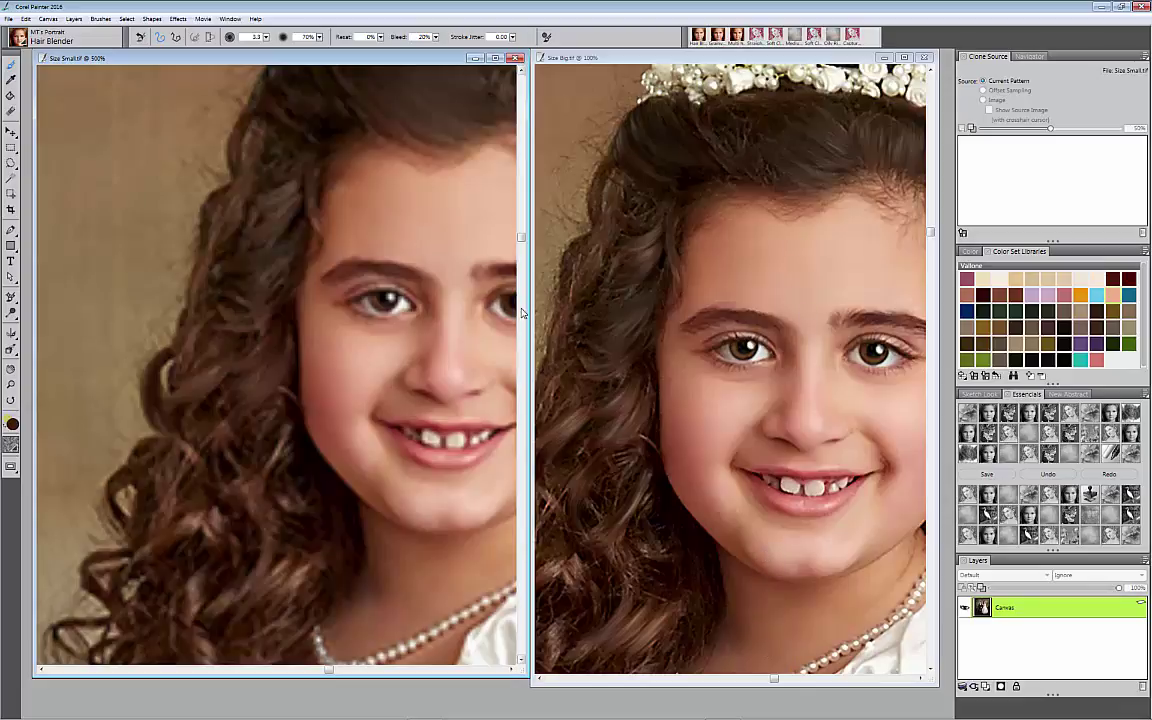
Step: Compare the girl's hair and face in Size Small.tif and Size Big.tif, viewed at 500% and 100%
mouse_move(290, 58)
mouse_down()
mouse_move(292, 80)
mouse_move(302, 70)
mouse_up()
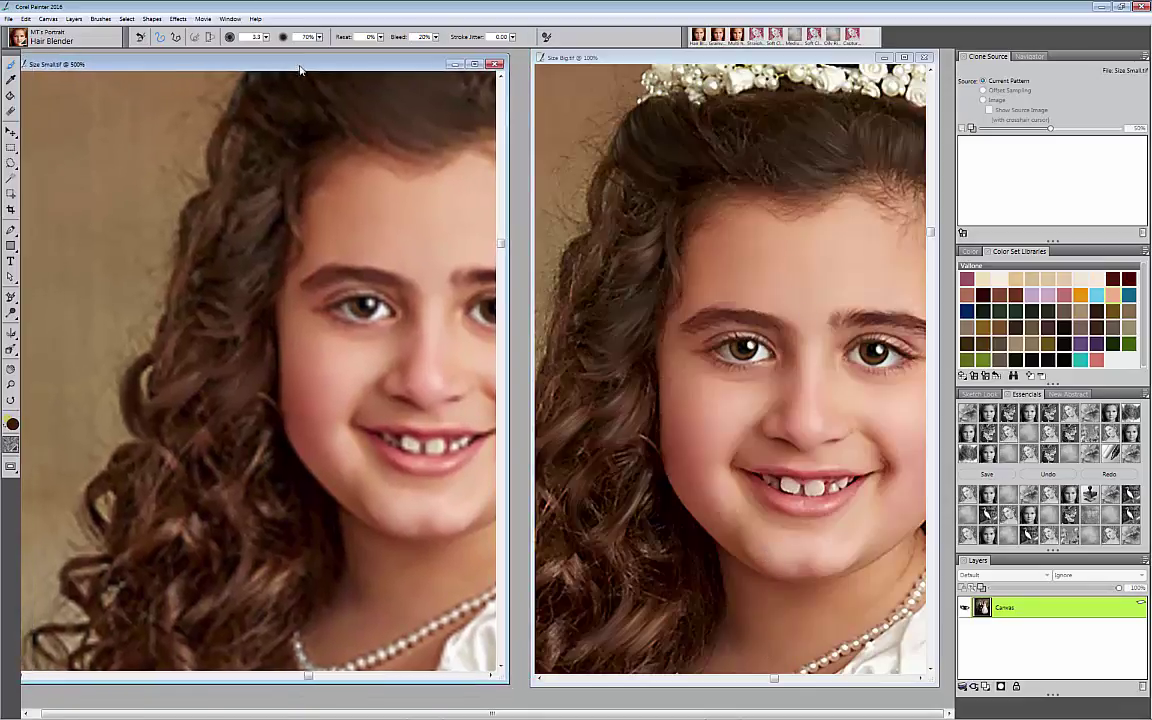
click(10, 369)
drag(322, 337, 197, 424)
click(10, 64)
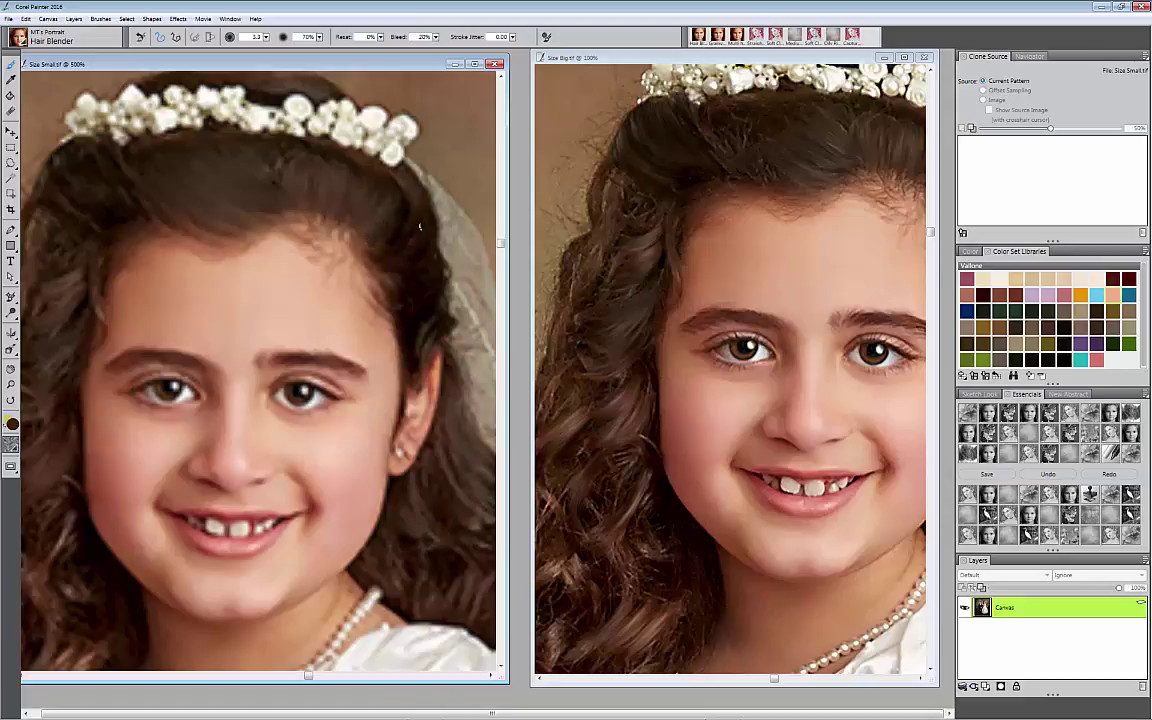
click(653, 212)
key(ctrl+minus)
key(ctrl+minus)
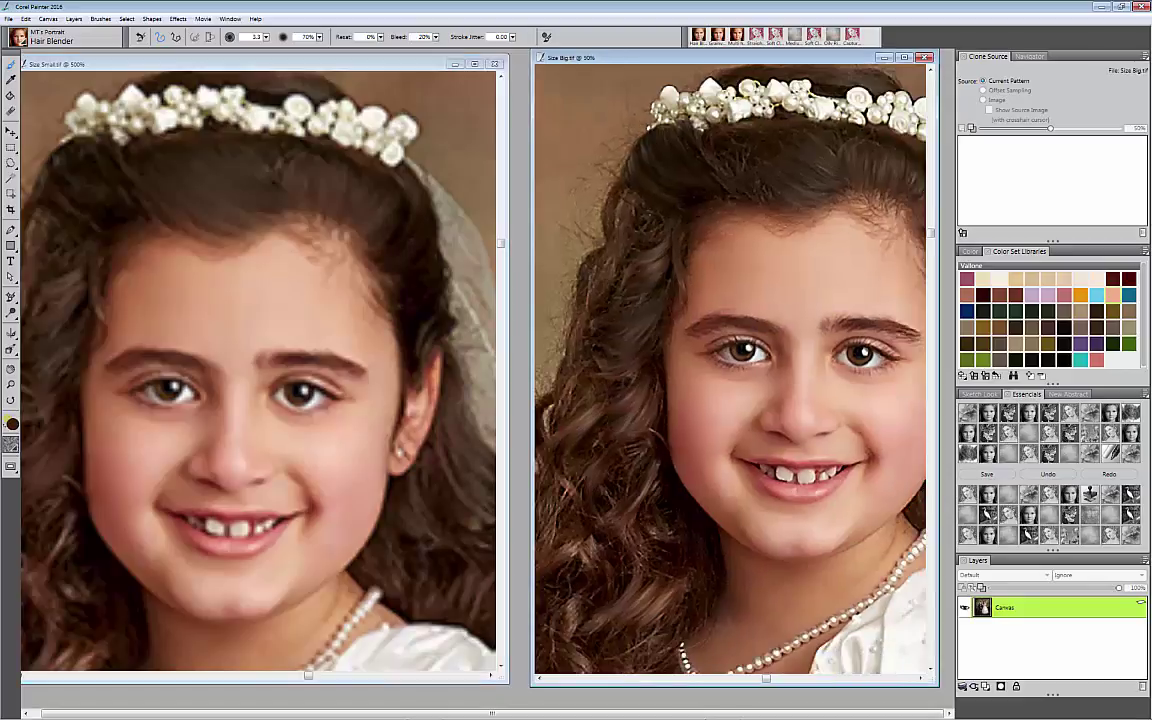
key(ctrl+plus)
key(ctrl+plus)
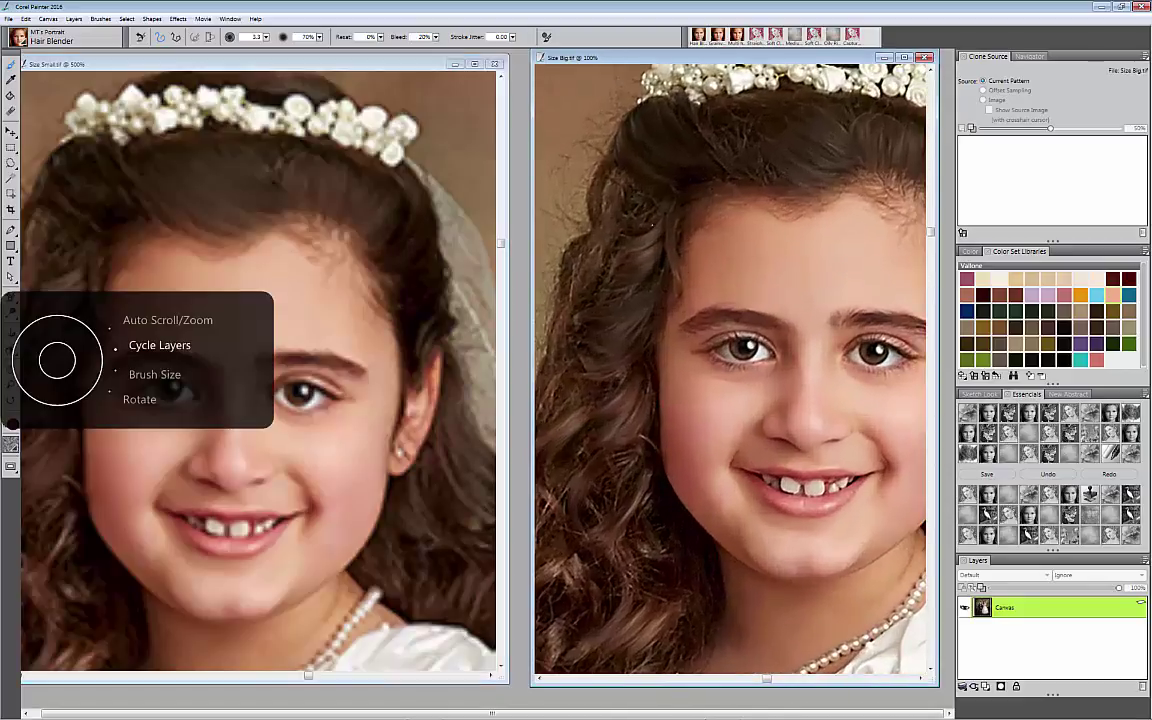
Step: Adjust the Hair Blender's brush size for the hair strokes
key(bracketright)
key(bracketright)
key(bracketright)
key(bracketright)
key(bracketright)
key(bracketright)
key(bracketright)
key(bracketright)
key(bracketright)
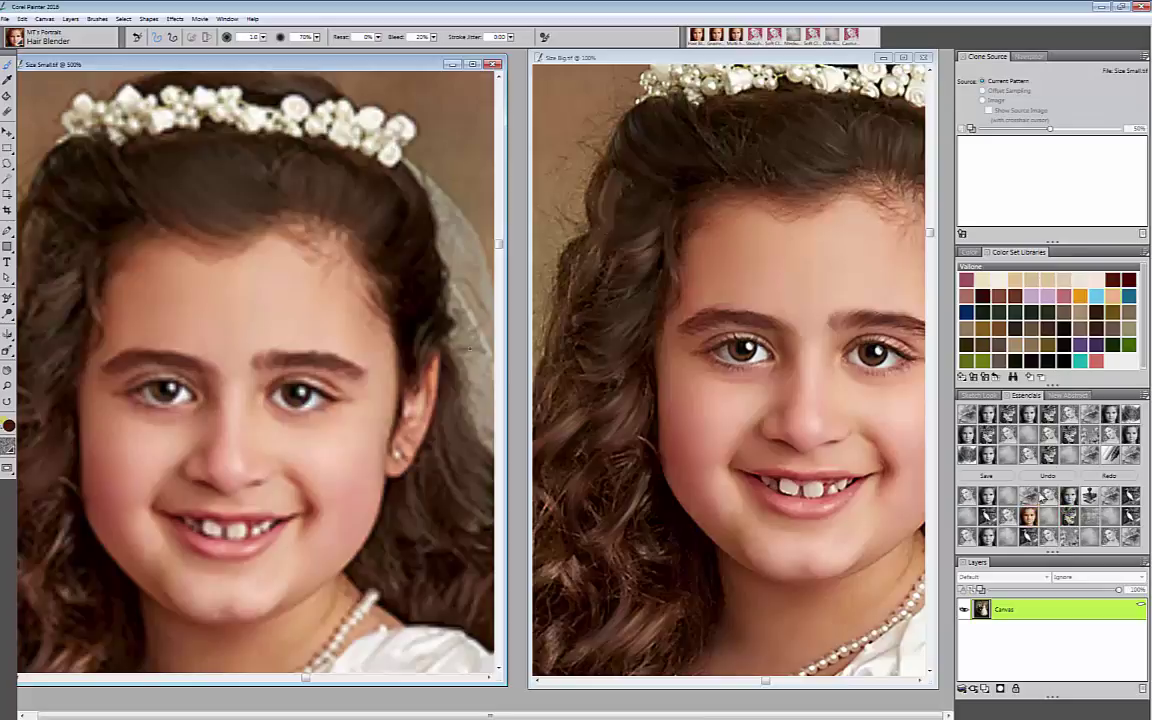
Step: Choose the Detail Brush and paint fine dark eyelashes on the girl's upper eyelid in Size Big.tif
click(1069, 496)
click(8, 350)
click(720, 320)
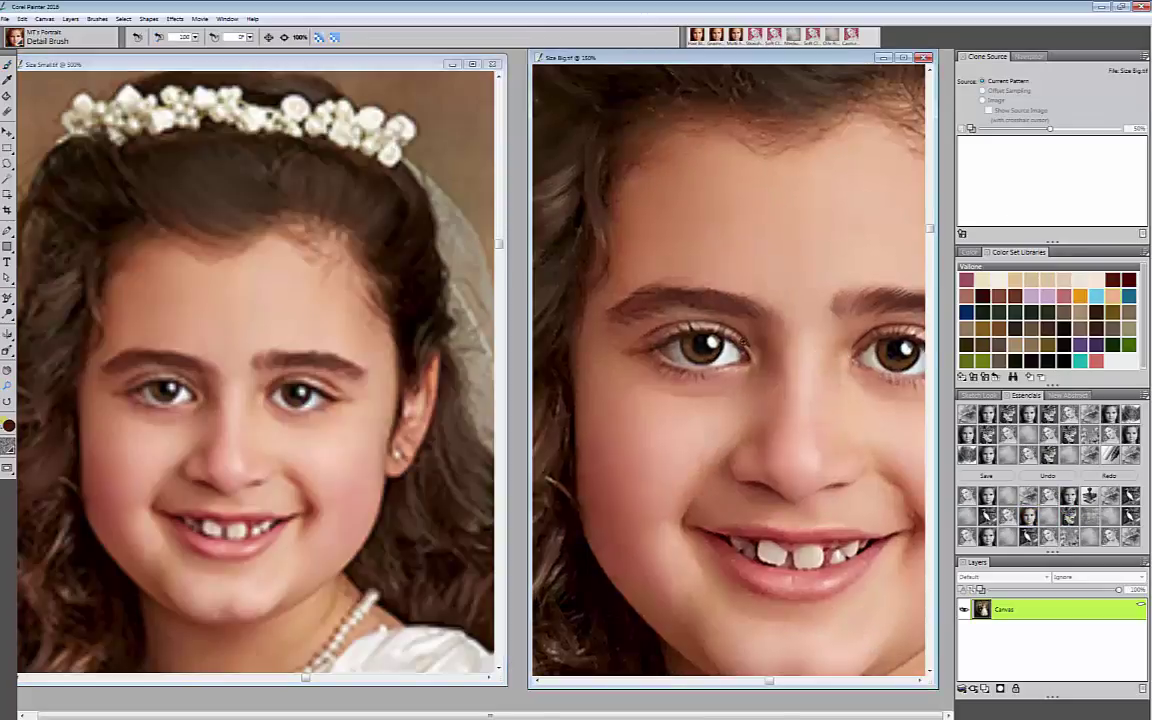
click(743, 343)
click(8, 60)
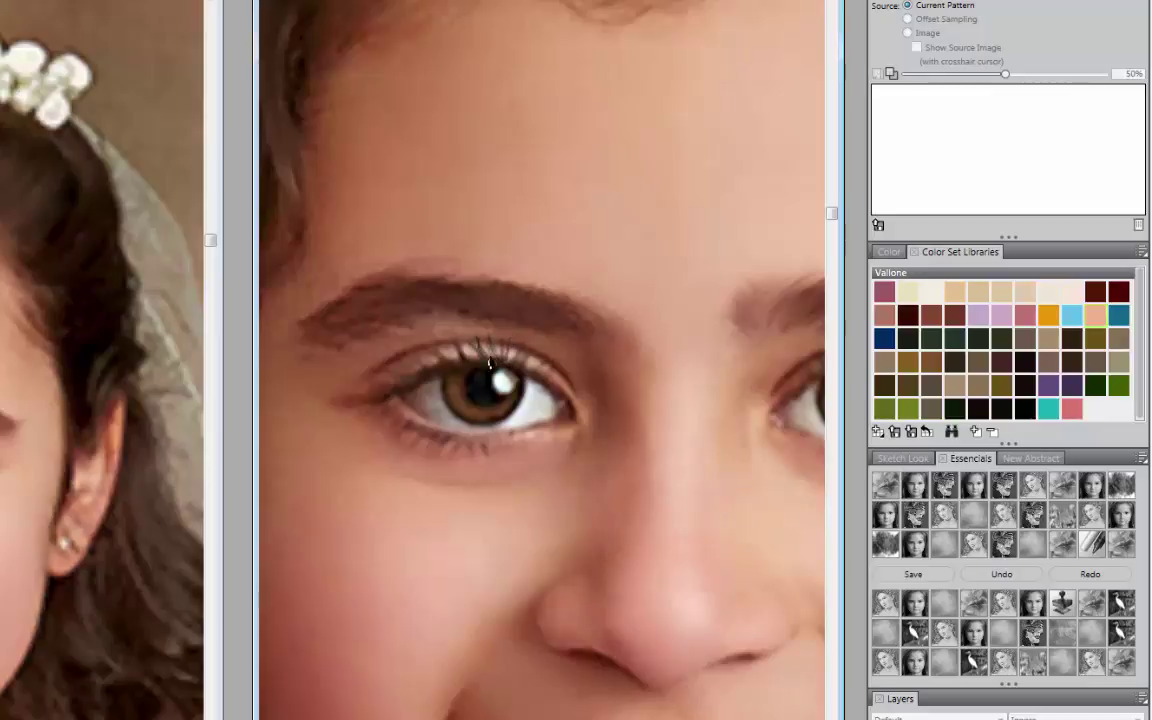
drag(466, 352, 461, 335)
scroll(521, 354, down, 1)
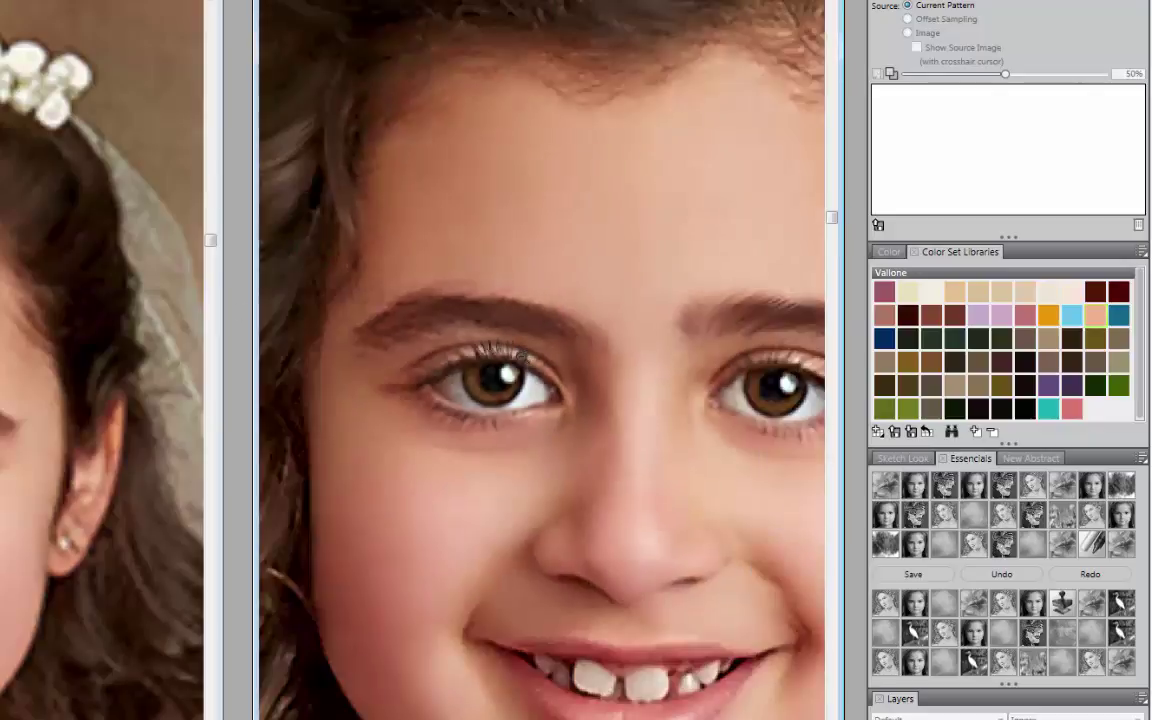
scroll(521, 358, down, 1)
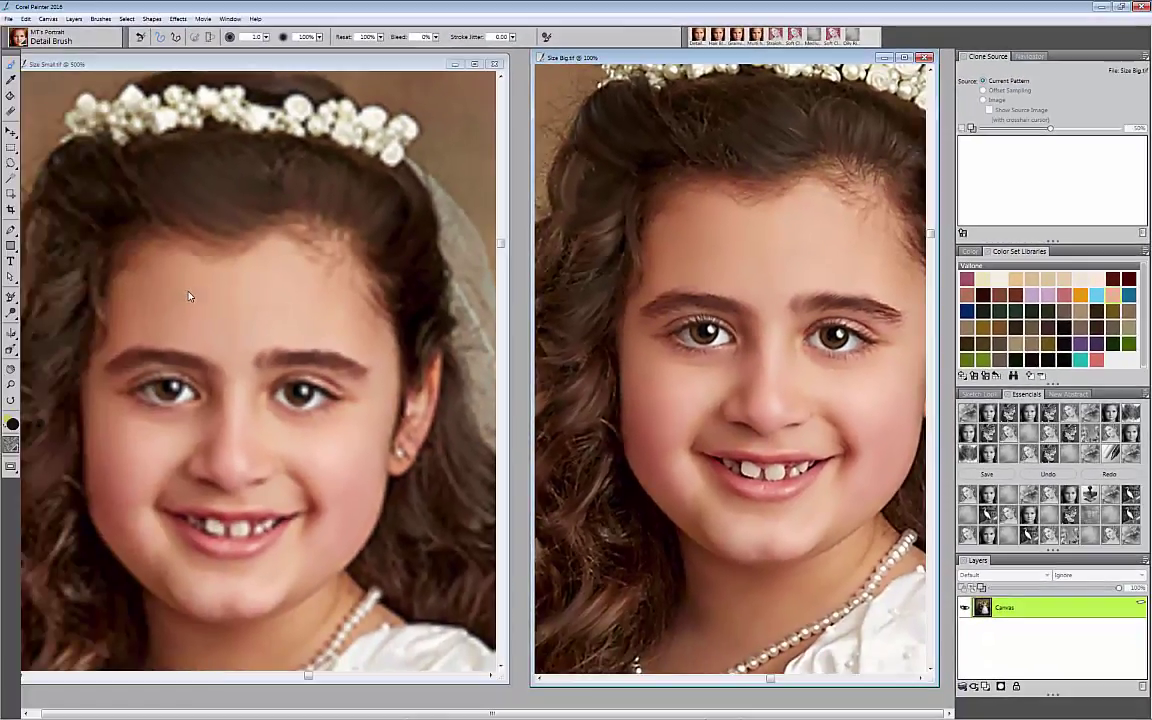
Step: Enlarge Size Small.tif to 600% and draw dark test strokes on the girl's forehead with the Detail Brush
click(10, 384)
click(222, 405)
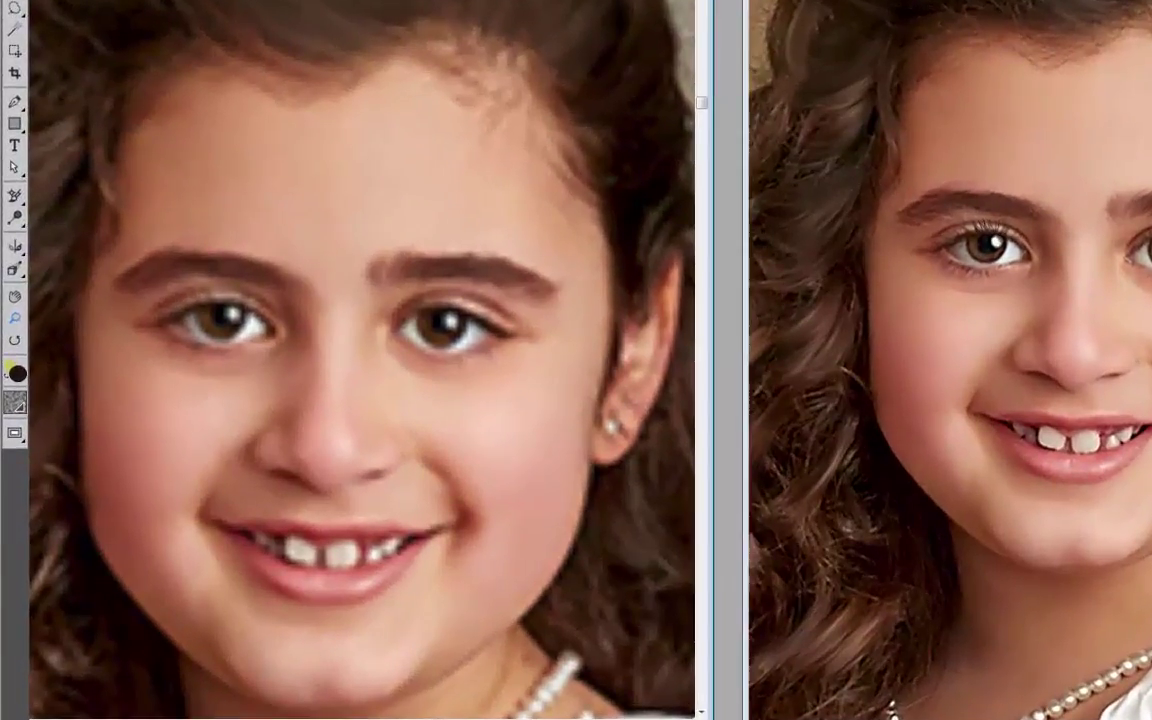
mouse_move(257, 220)
mouse_down()
mouse_move(258, 136)
mouse_move(328, 278)
mouse_up()
drag(326, 150, 343, 310)
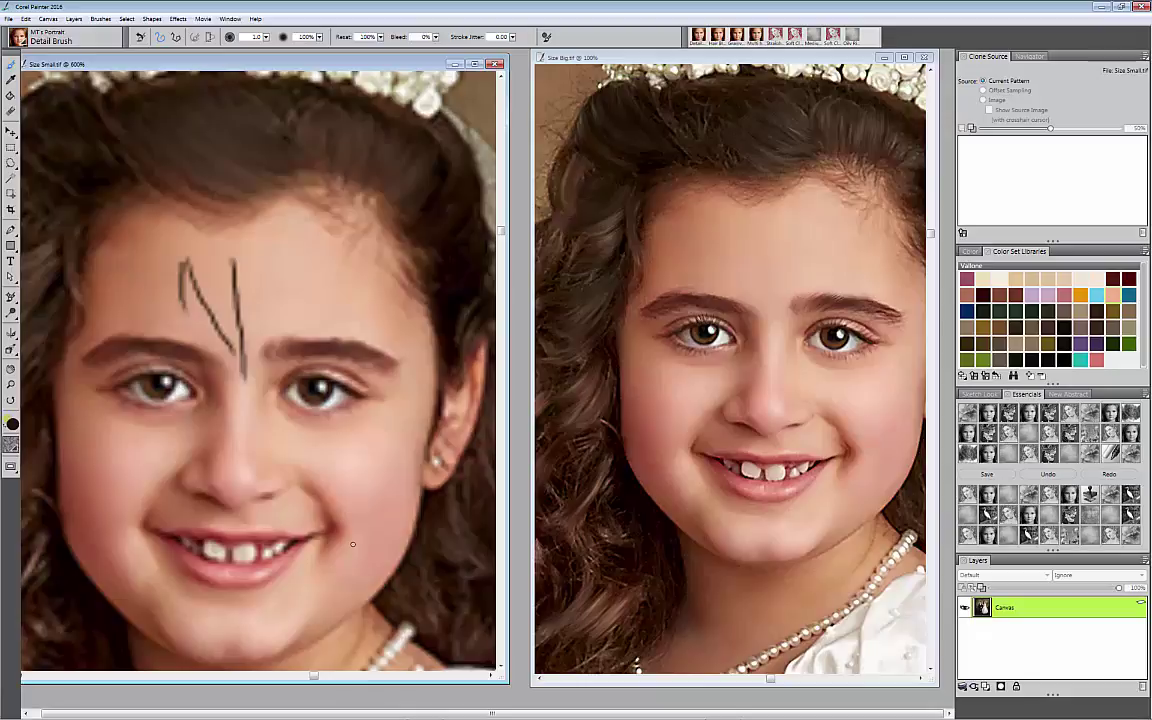
Step: Activate Size Big.tif and save it
click(673, 60)
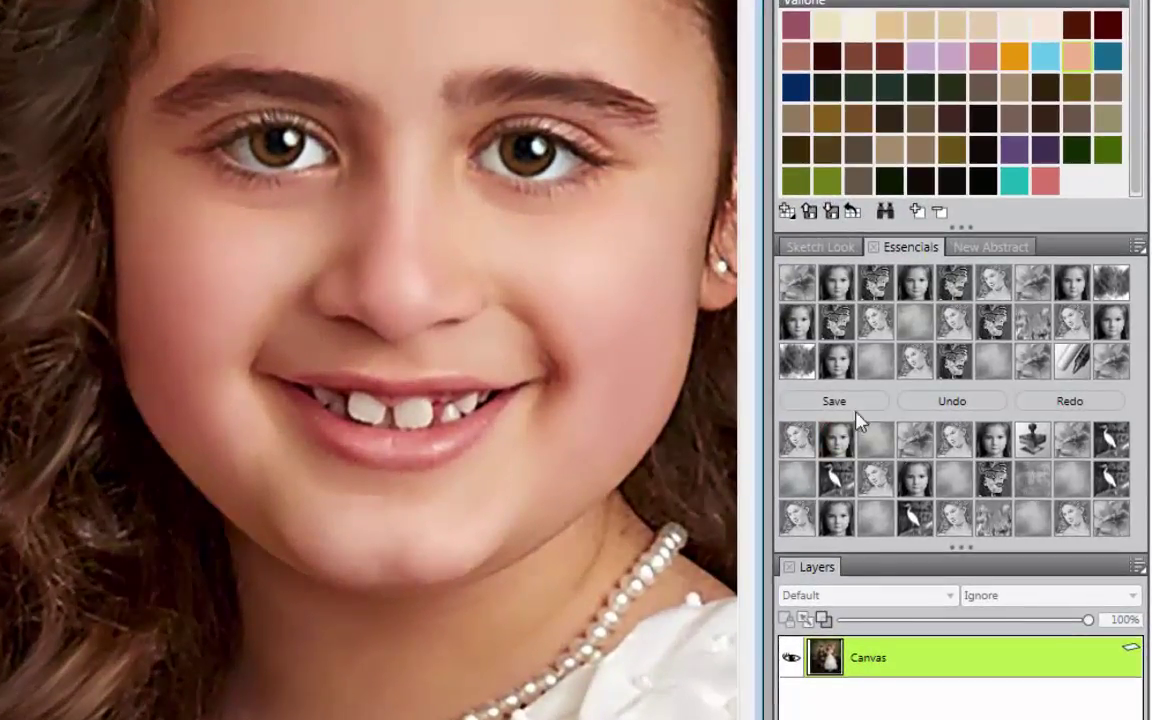
click(834, 410)
click(830, 401)
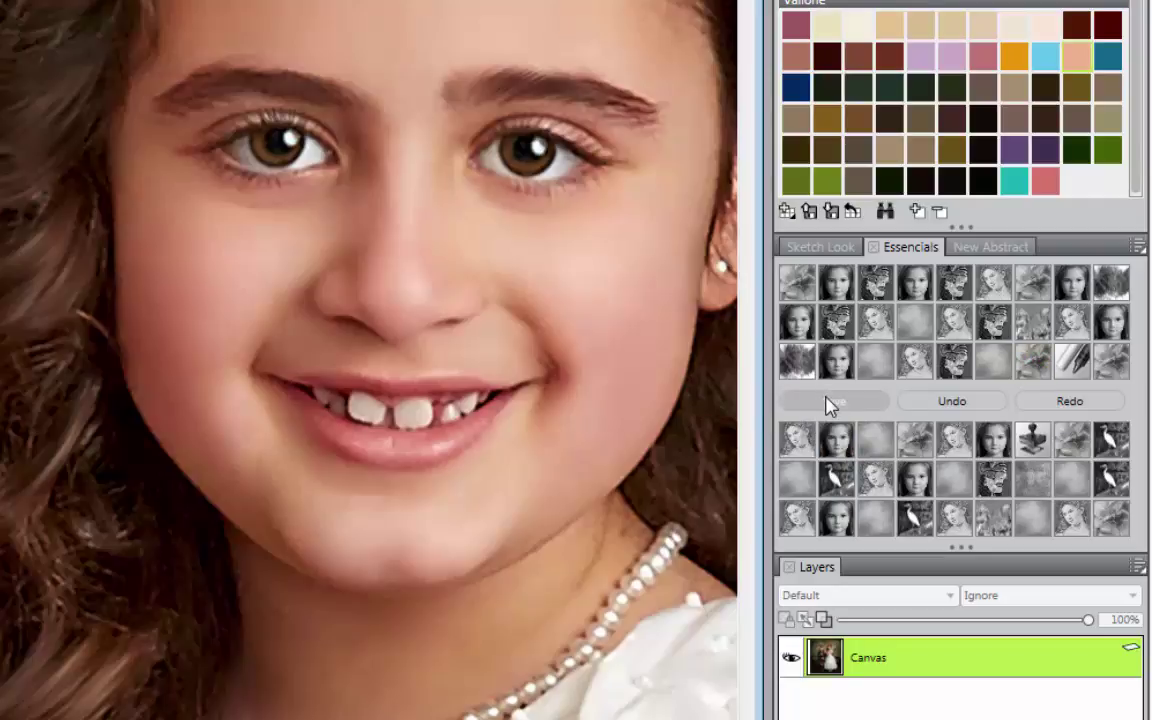